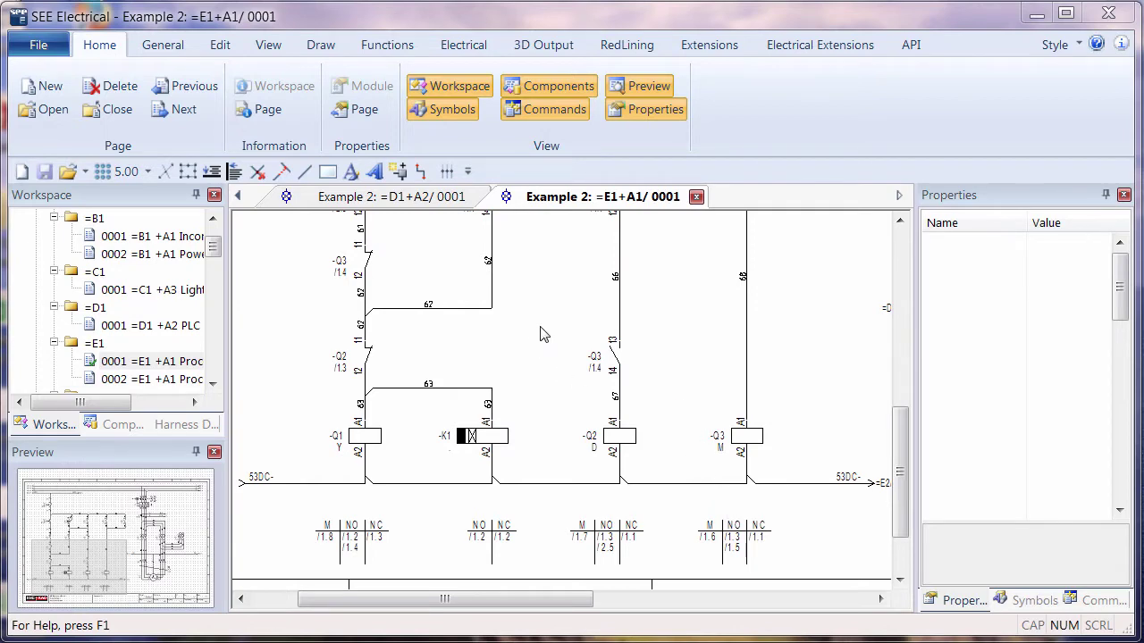
Step: Open the File menu to reach the Print options with List and Label and Report Generator
left_click(38, 44)
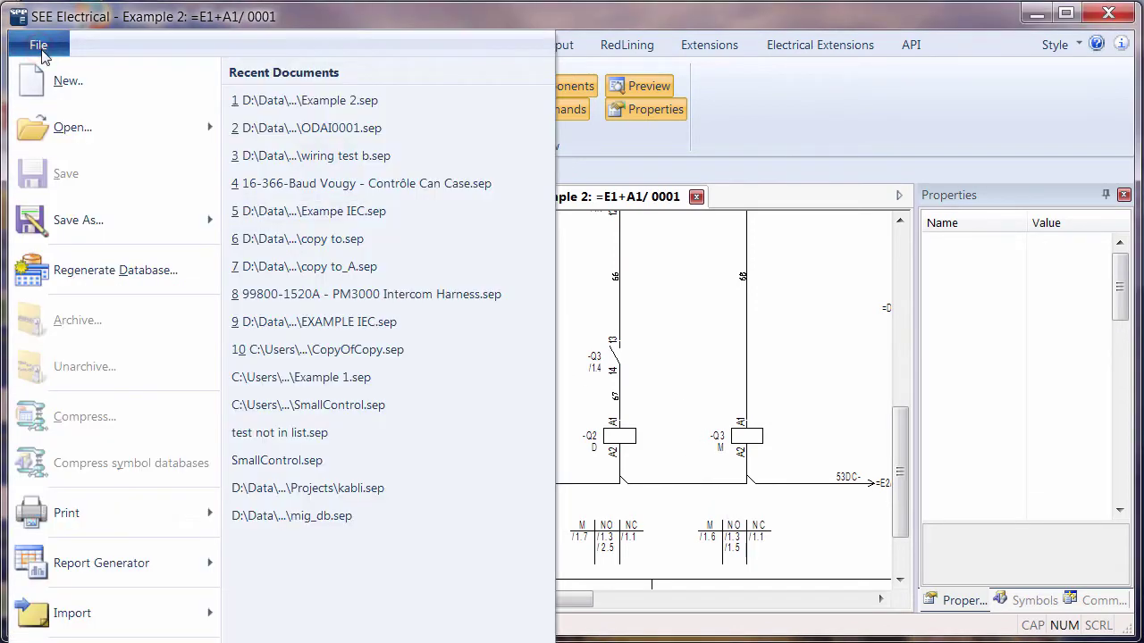
Step: Launch the Report Generator and start a new report file named 'Terminals'
mouse_move(89, 556)
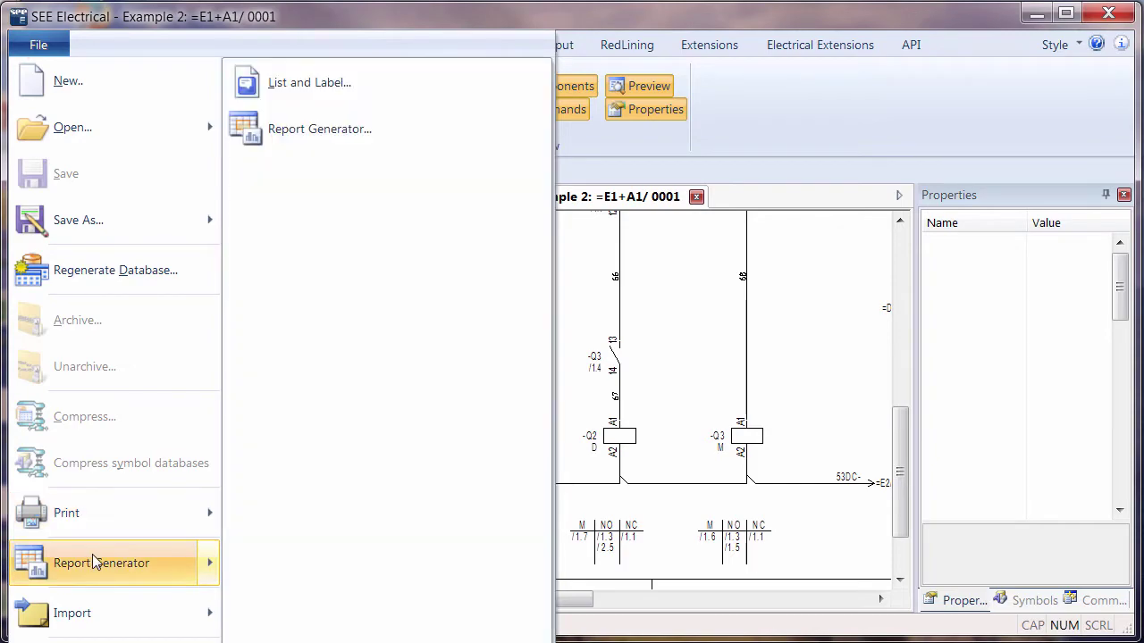
left_click(327, 133)
left_click(243, 139)
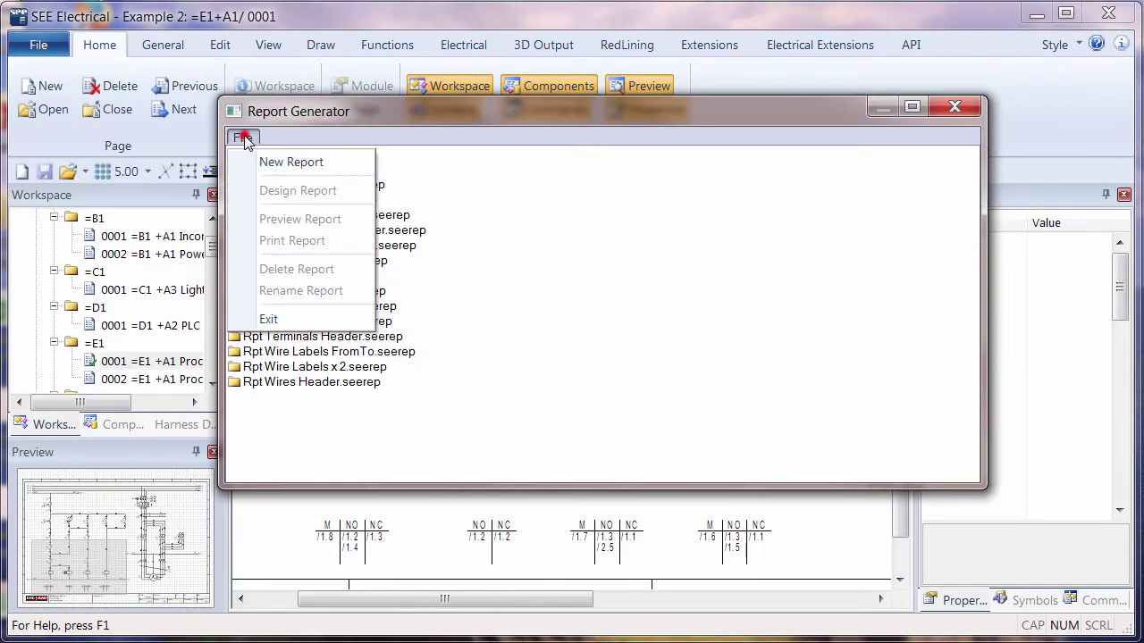
left_click(286, 162)
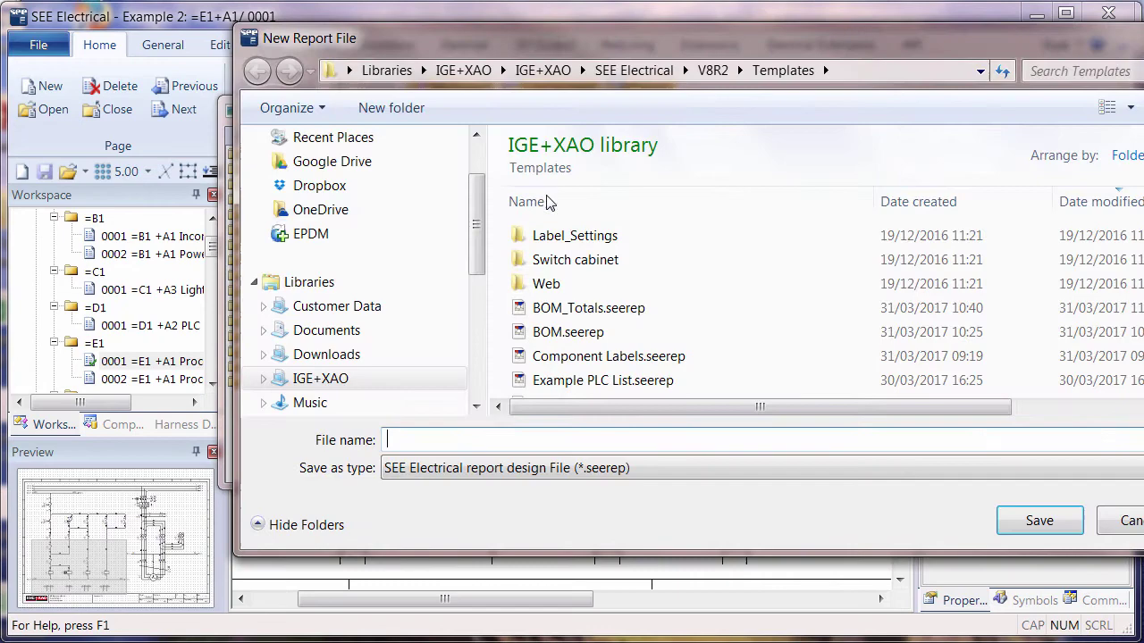
type("Term")
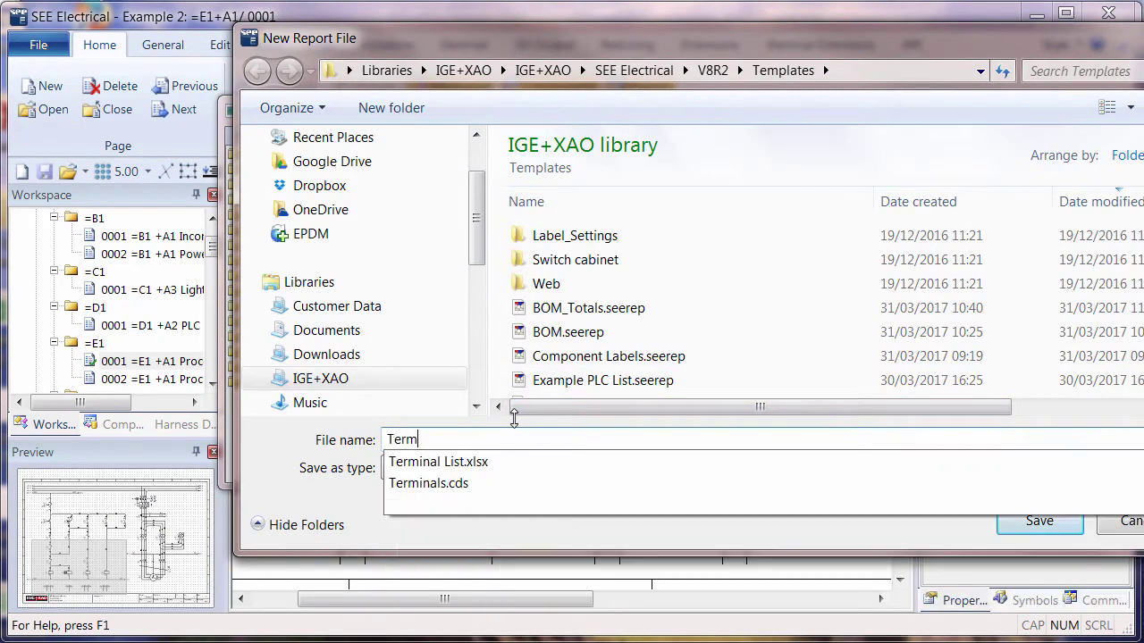
type("inals")
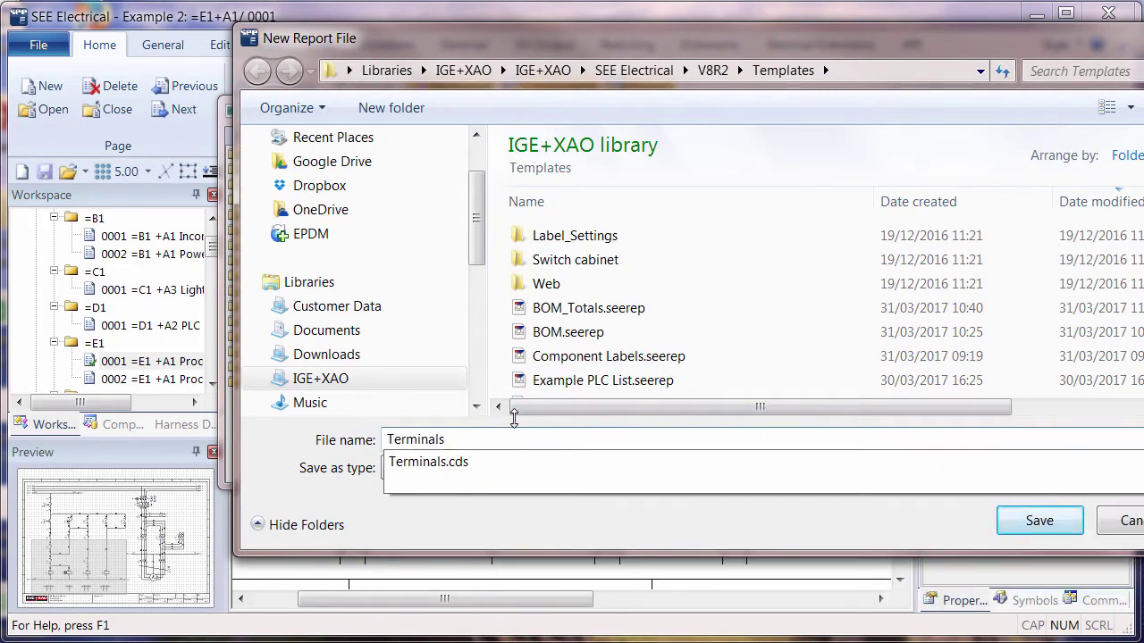
Step: Save the Terminals report file, then review and accept its custom SQL datasource
key("Return")
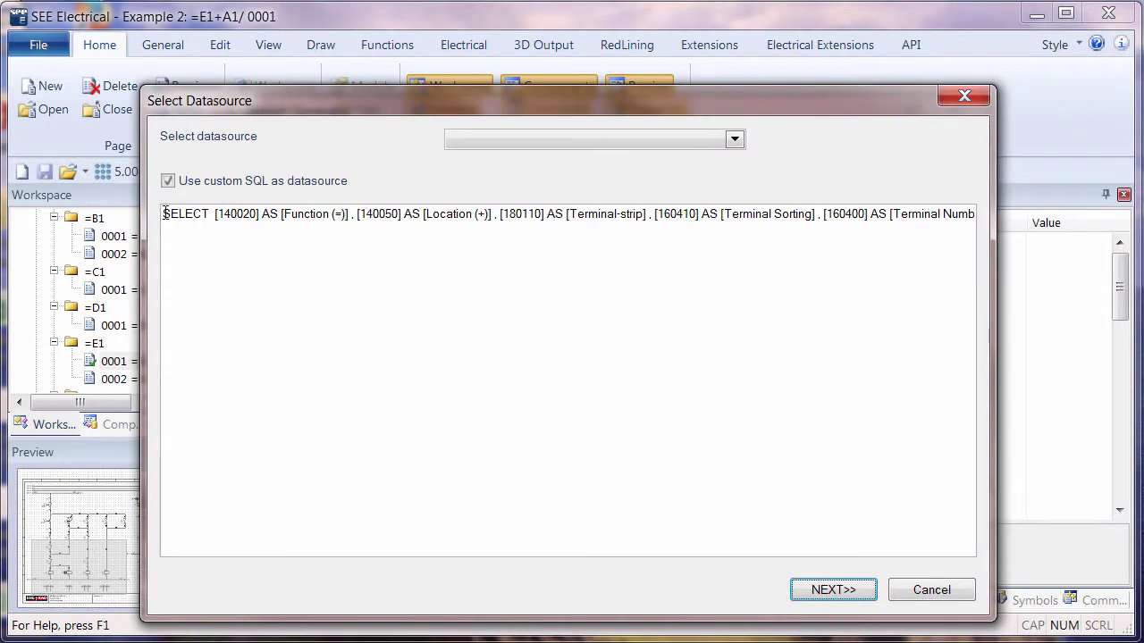
left_click_drag(165, 214, 978, 219)
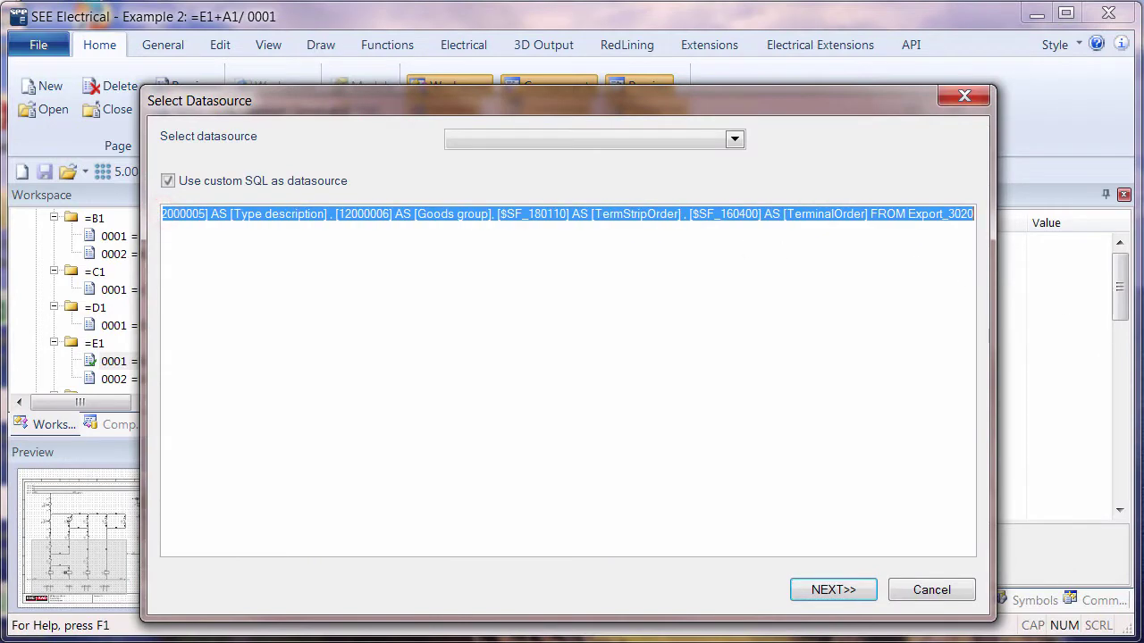
left_click(971, 347)
left_click(824, 590)
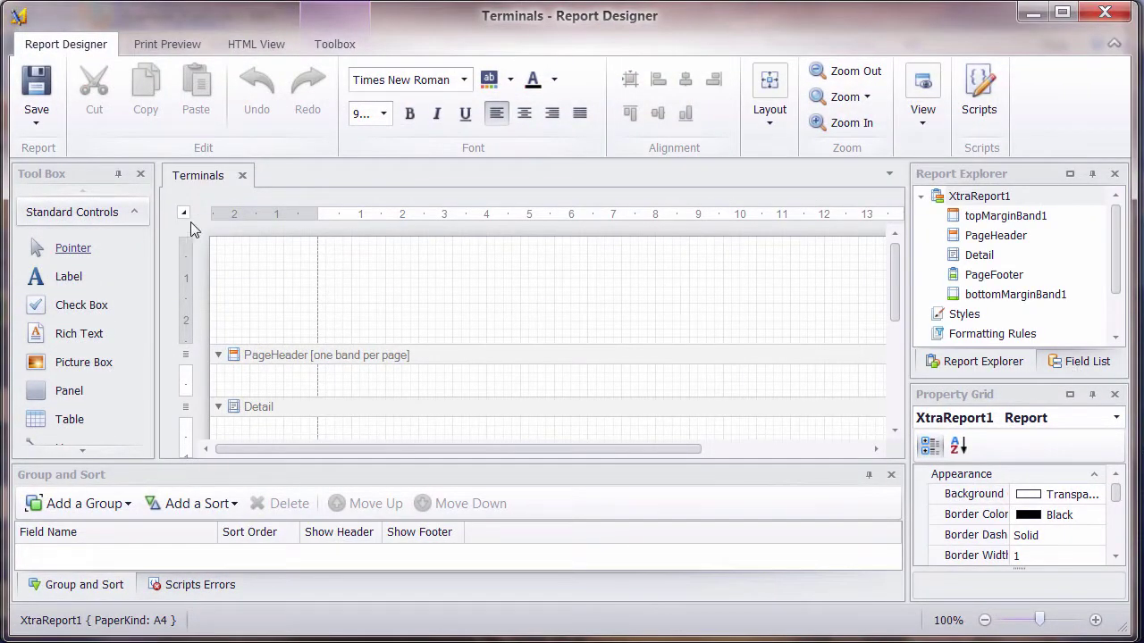
Step: Set the report's Data Member to NewDataSet > Table in Report Tasks
left_click(185, 215)
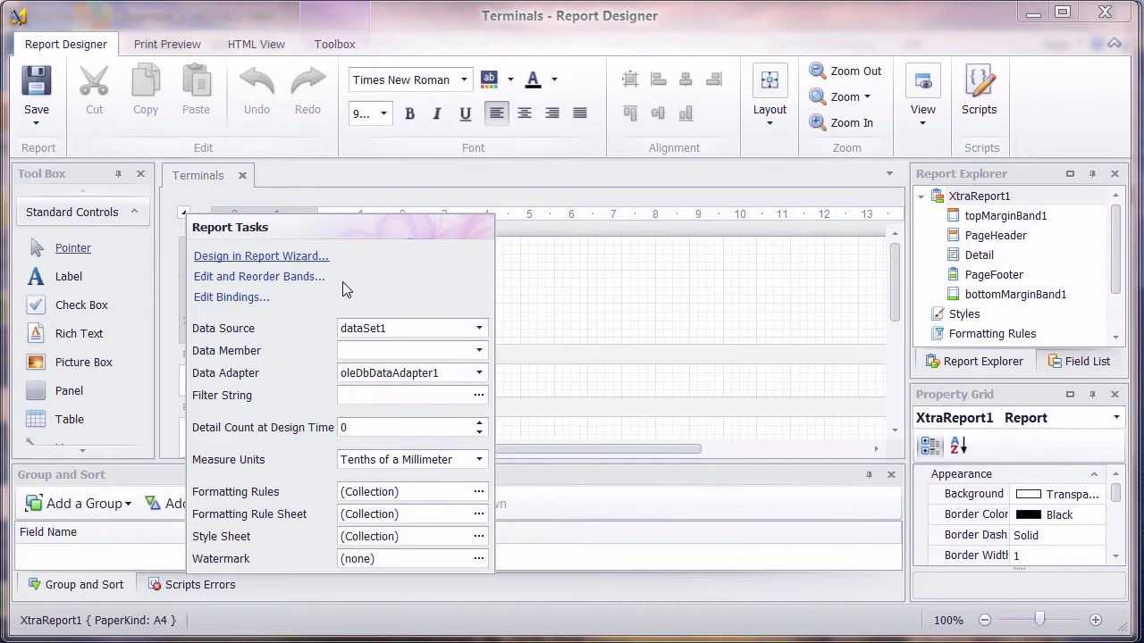
left_click(479, 353)
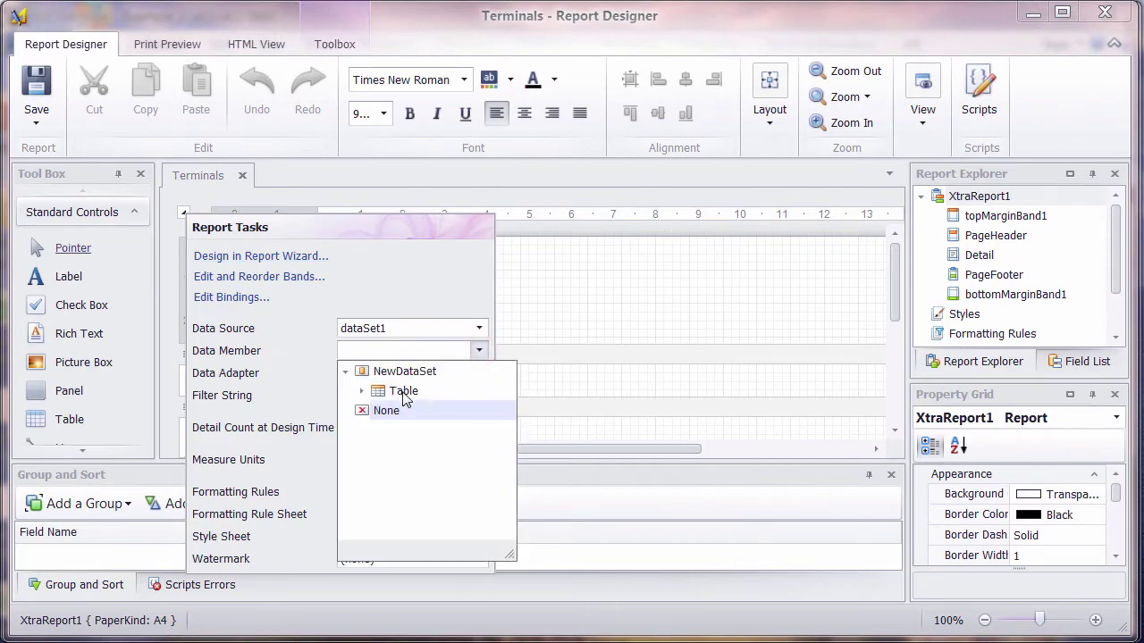
left_click(401, 388)
left_click(185, 215)
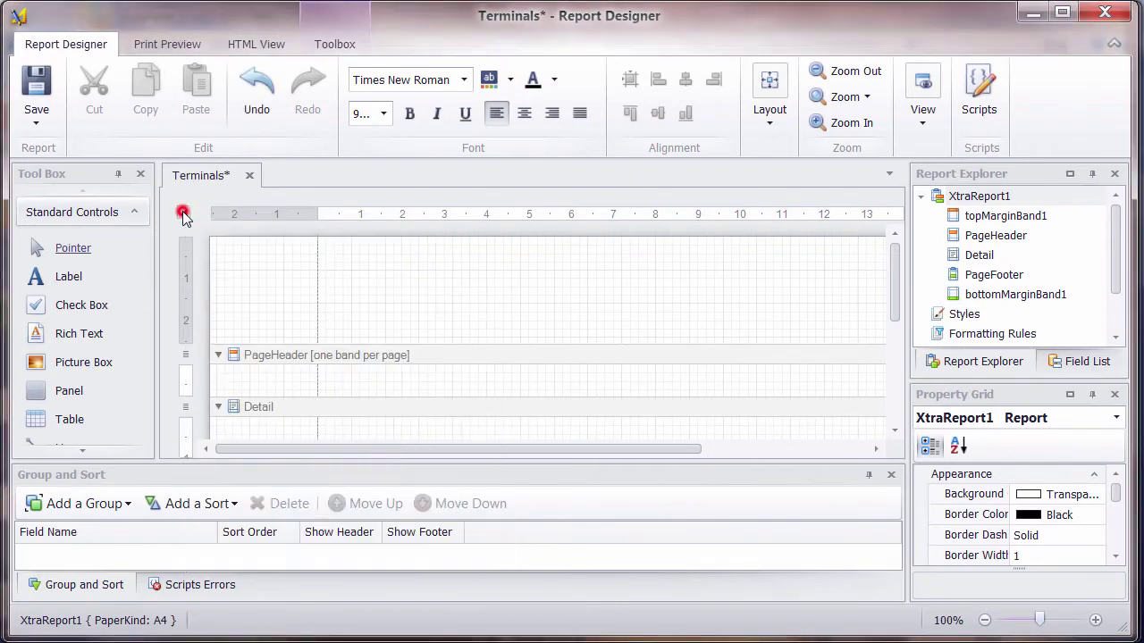
left_click(496, 297)
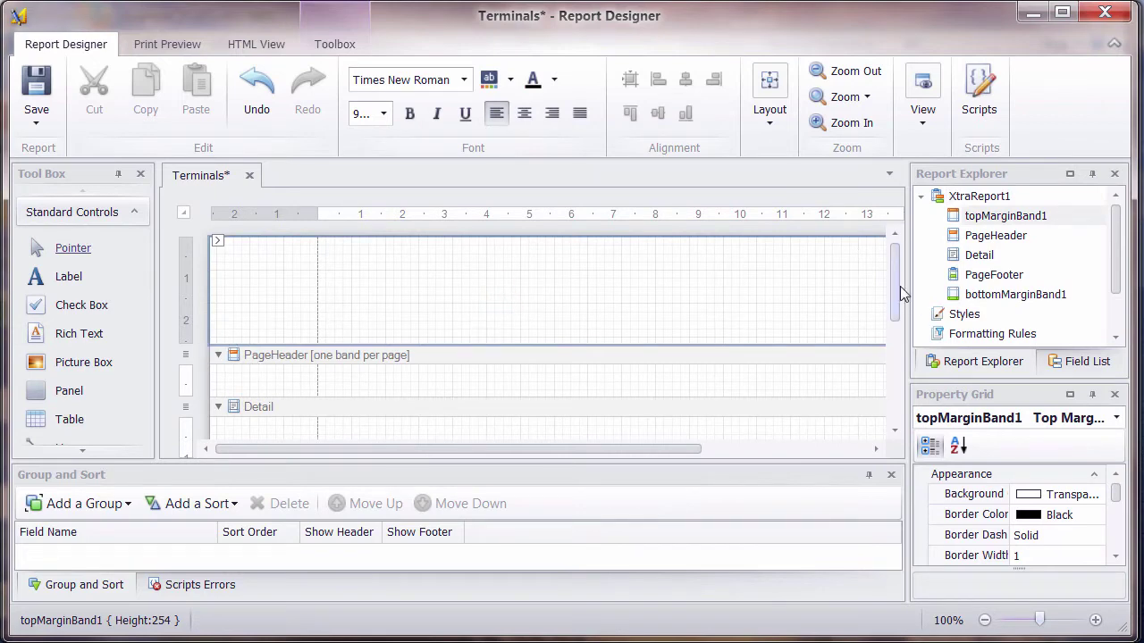
Step: Place a three-column table from the Tool Box into the Detail band
left_click_drag(899, 290, 897, 313)
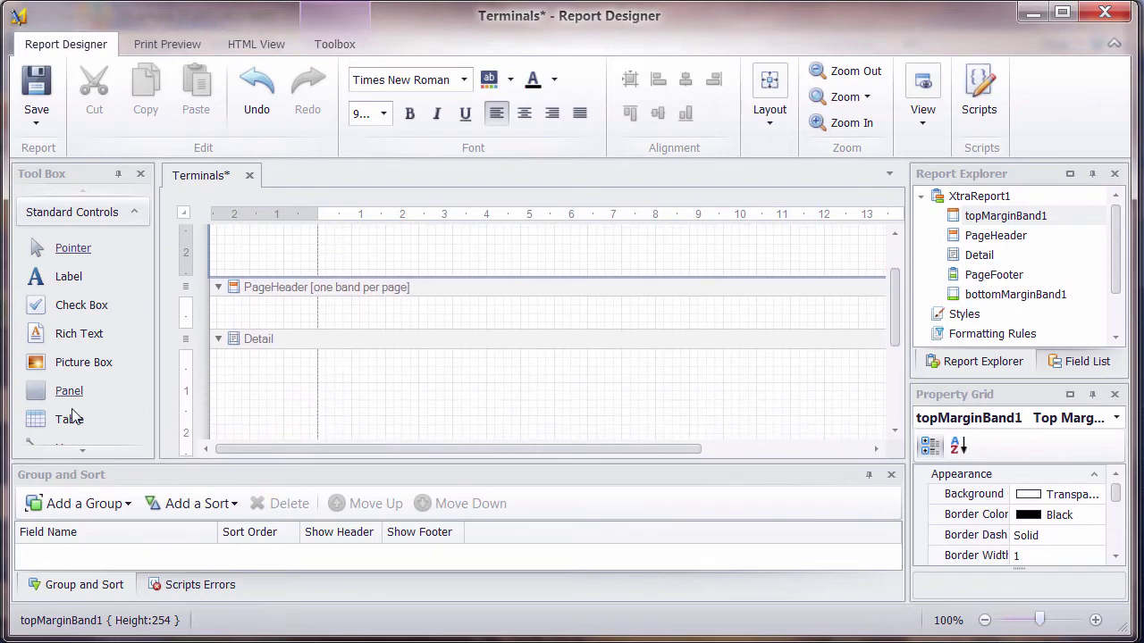
left_click_drag(70, 417, 480, 373)
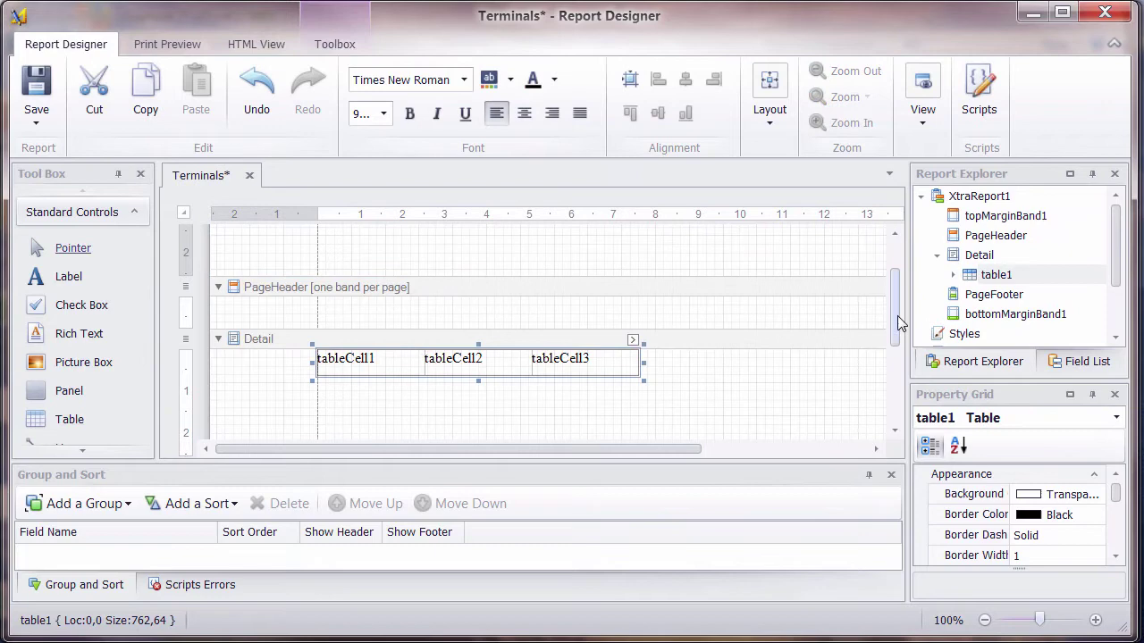
left_click_drag(900, 324, 898, 349)
left_click_drag(386, 391, 389, 309)
Step: Bind the table cells to From, Terminal Number and To, then check the Print Preview
left_click(1089, 361)
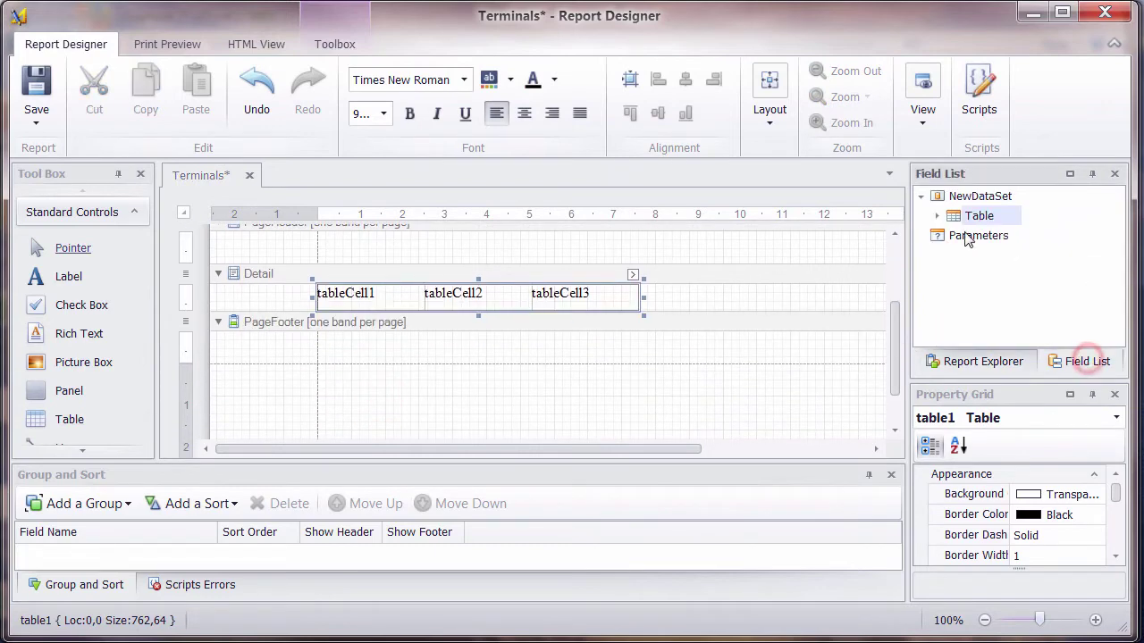
left_click(934, 215)
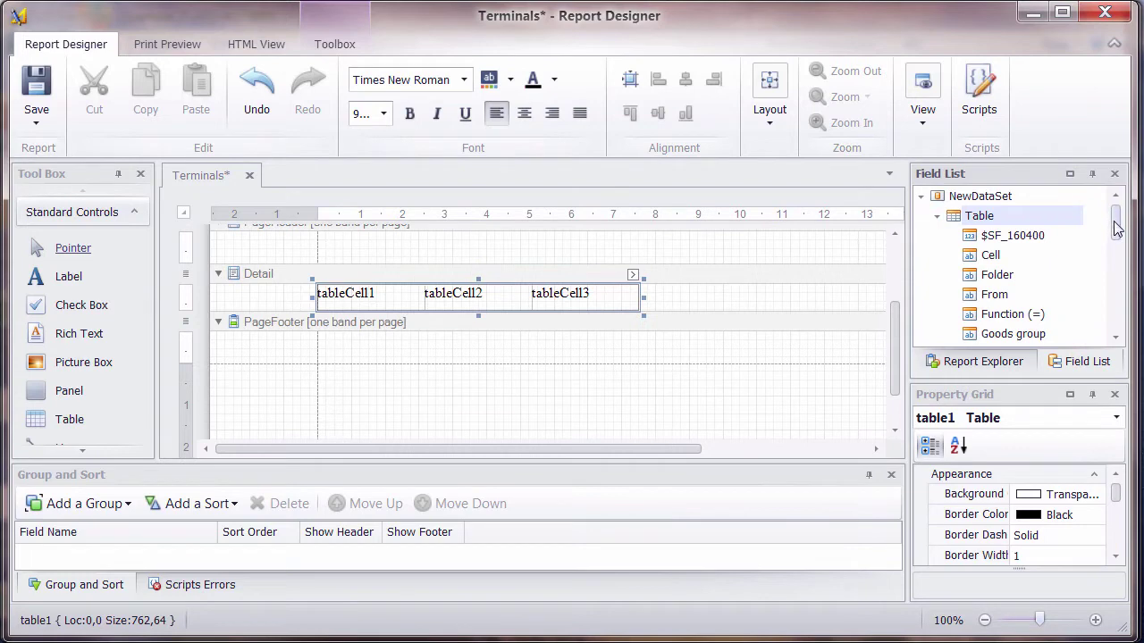
left_click_drag(1115, 228, 1115, 239)
left_click_drag(1003, 259, 416, 301)
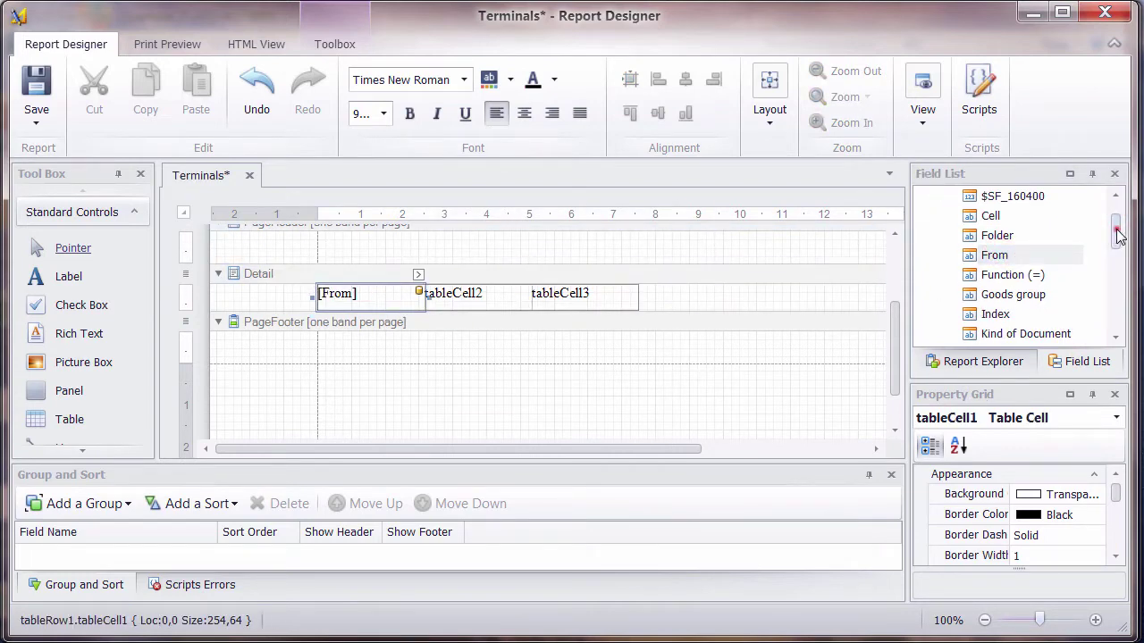
left_click_drag(1117, 233, 1124, 295)
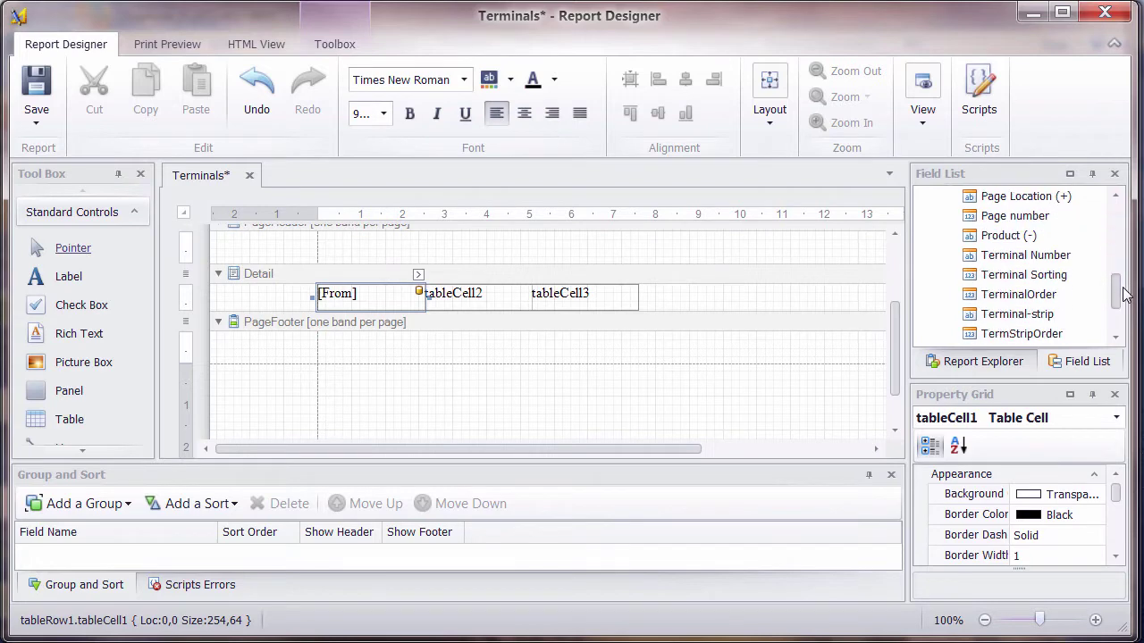
left_click_drag(1025, 256, 505, 304)
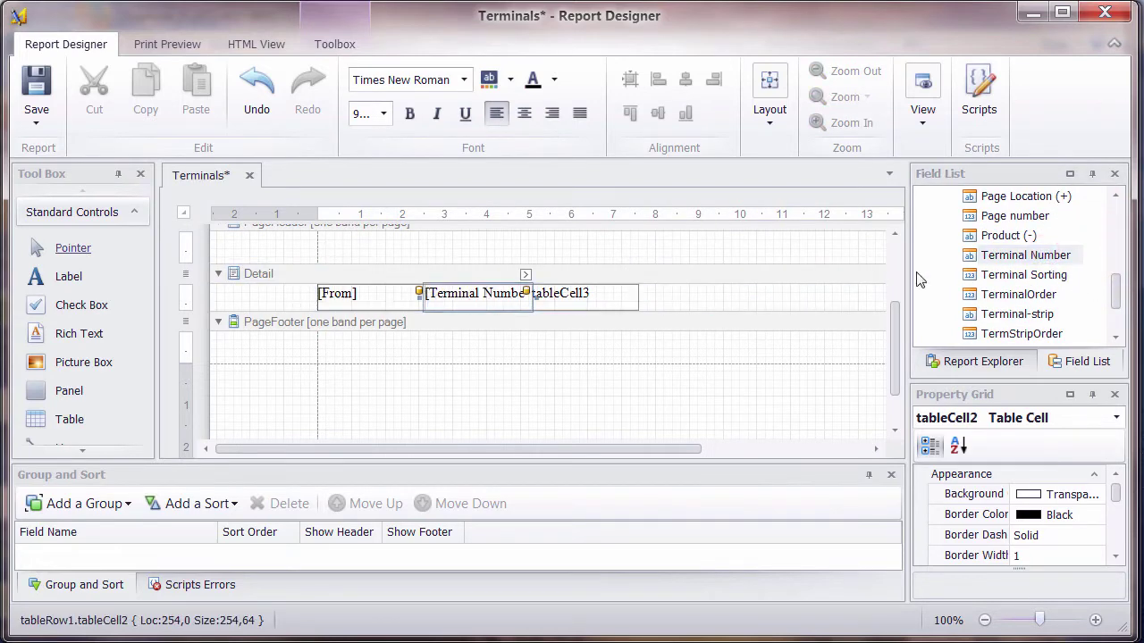
left_click_drag(1115, 287, 1115, 308)
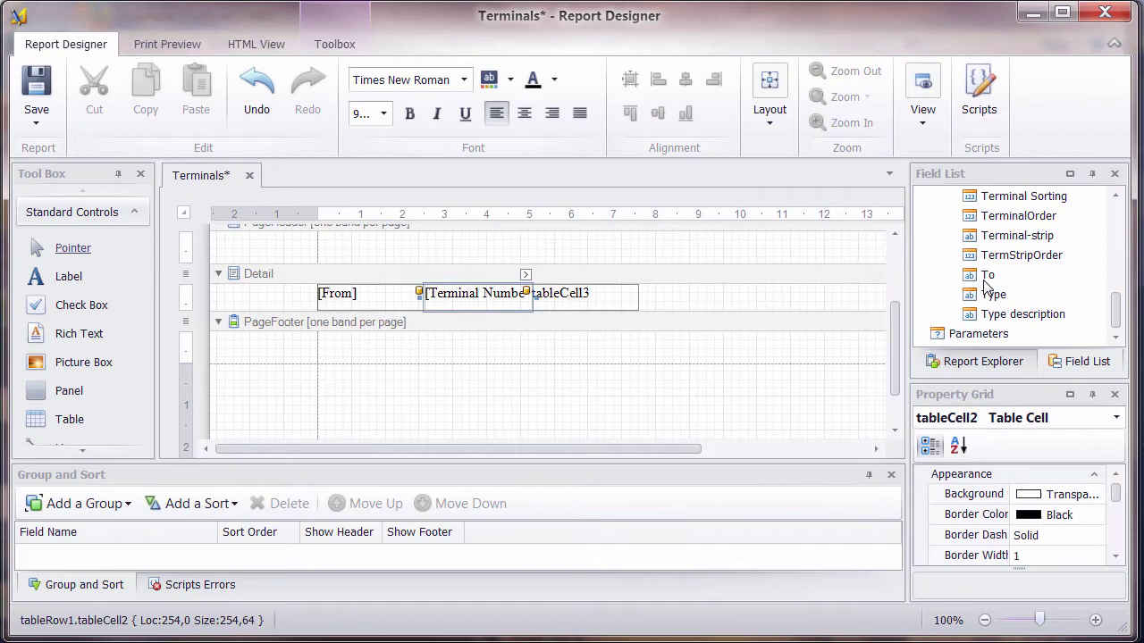
left_click_drag(985, 277, 582, 300)
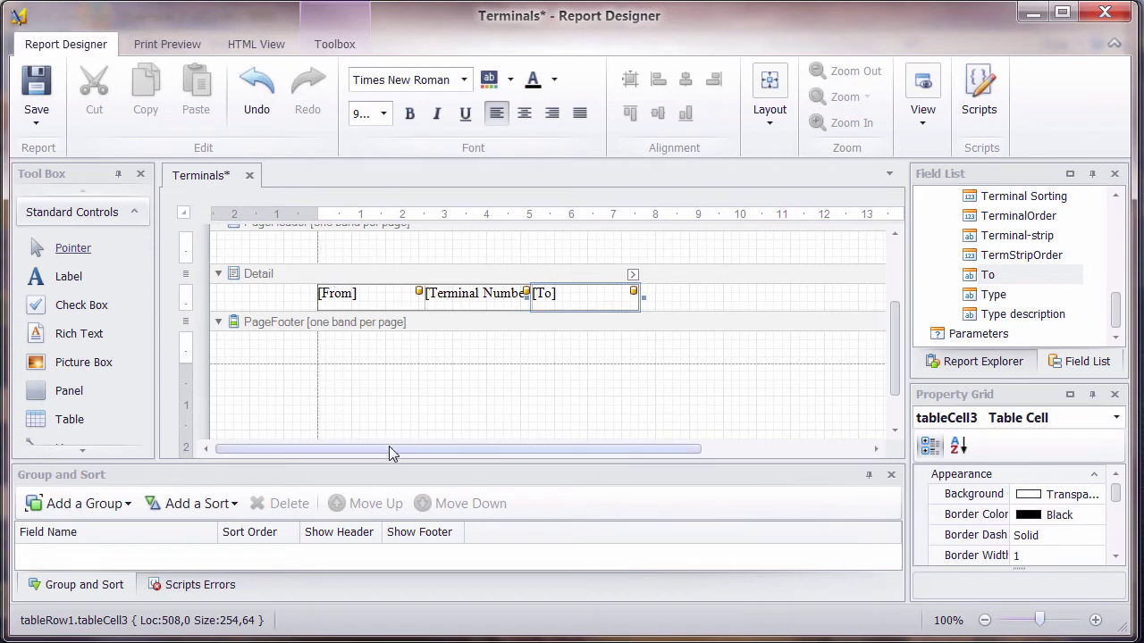
left_click(176, 46)
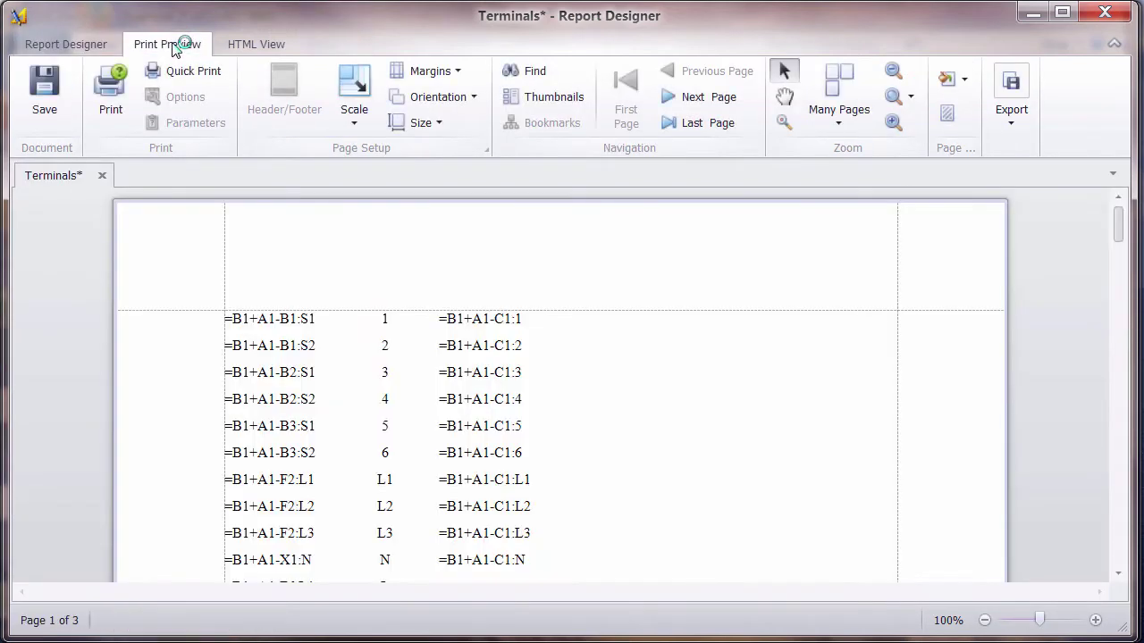
left_click(75, 42)
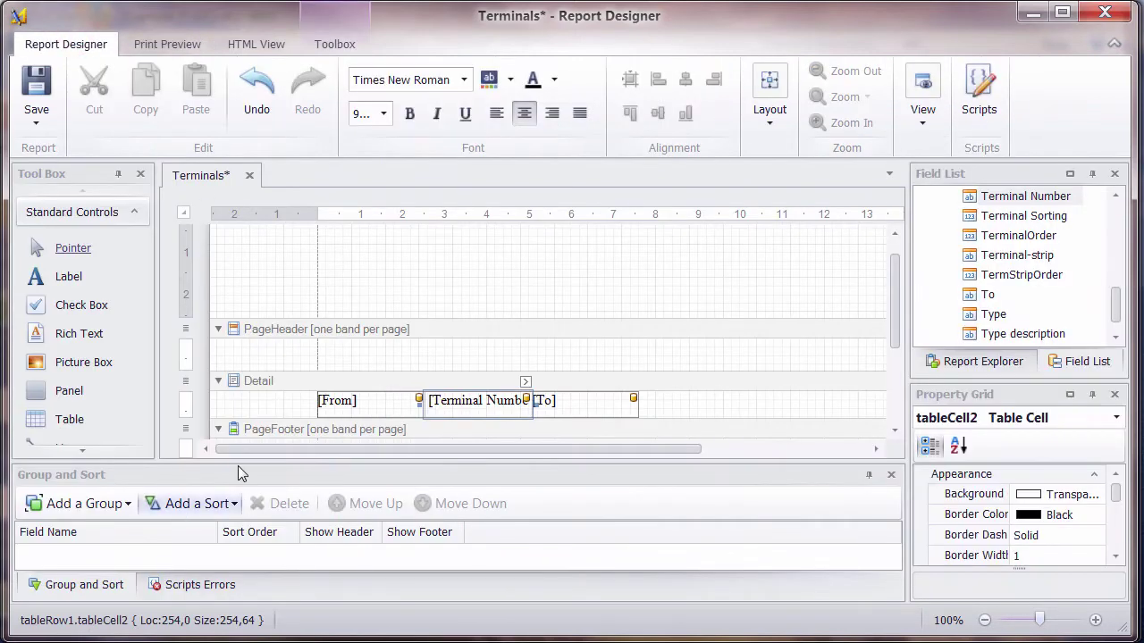
Step: Enlarge the Group and Sort panel and group the report by Function (=)
left_click_drag(251, 461, 245, 413)
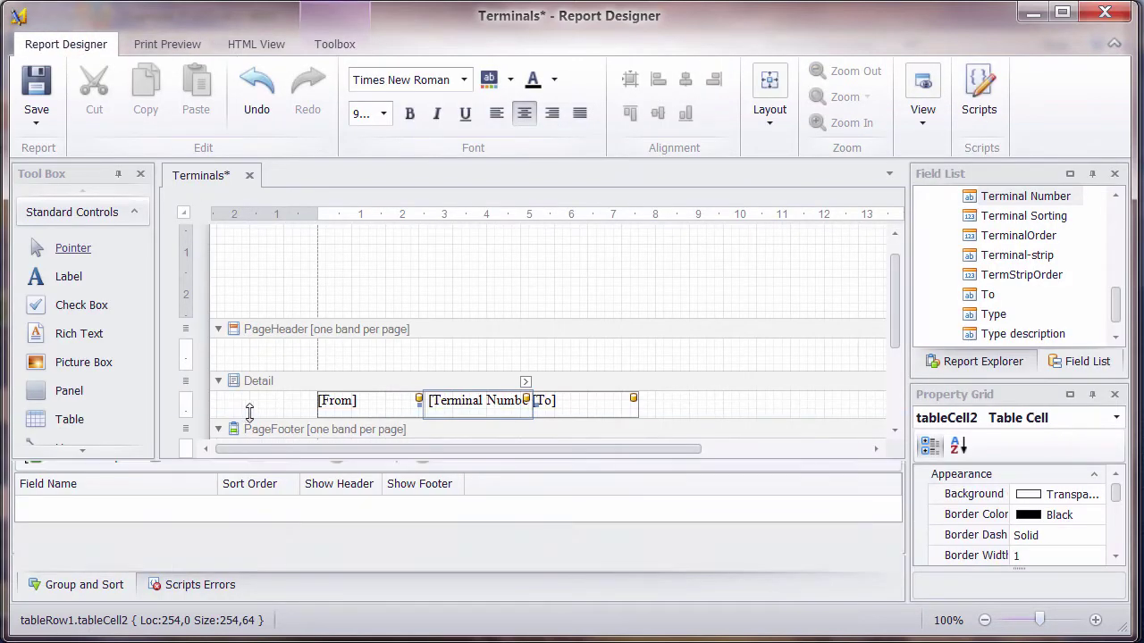
left_click(128, 456)
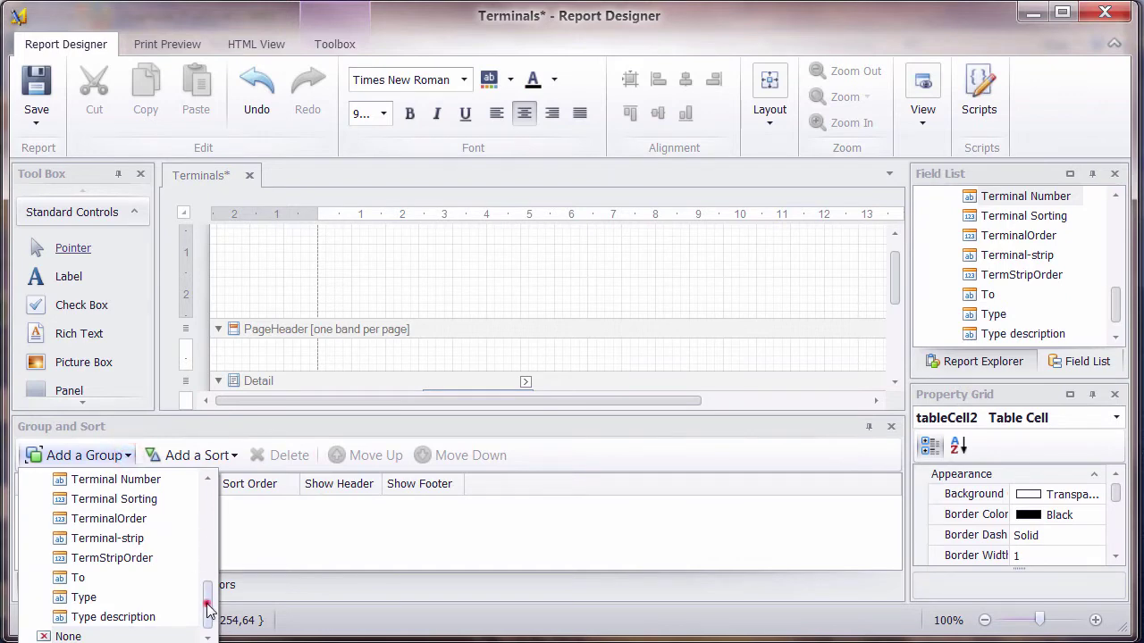
left_click_drag(208, 606, 213, 526)
left_click(125, 522)
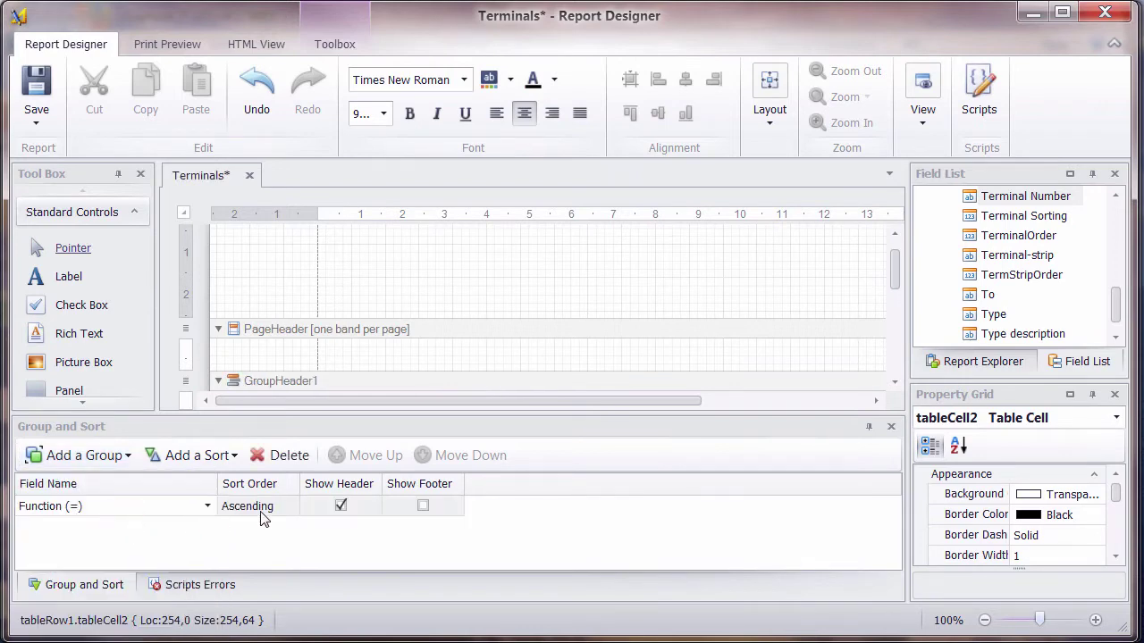
Step: Add Location (+) and Terminal-strip as the second and third grouping levels
left_click(127, 457)
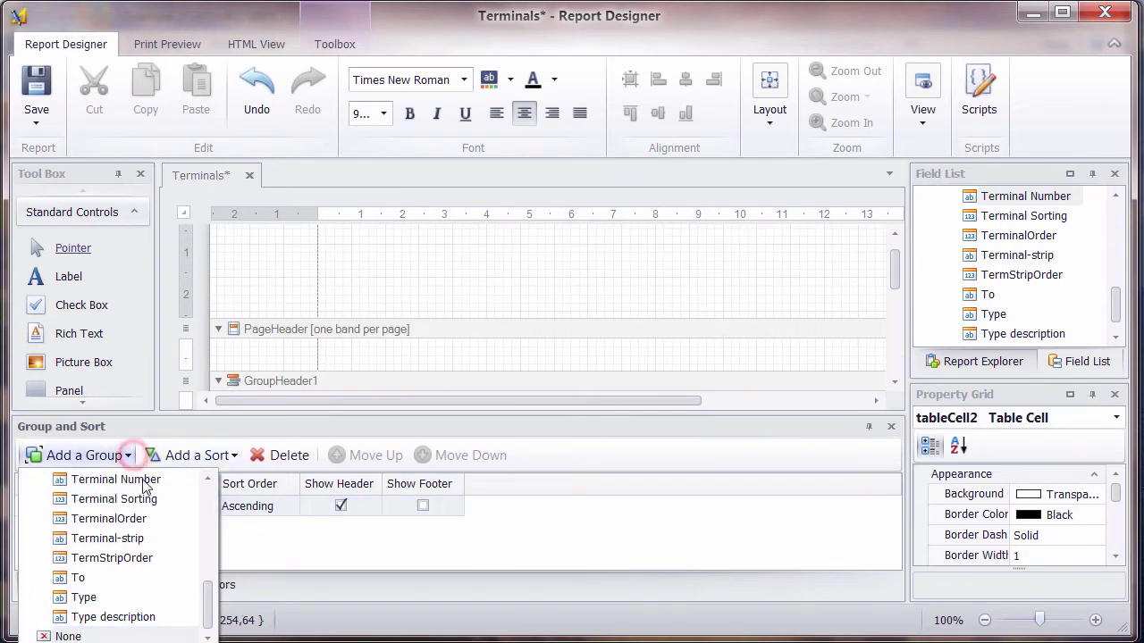
left_click_drag(206, 596, 208, 564)
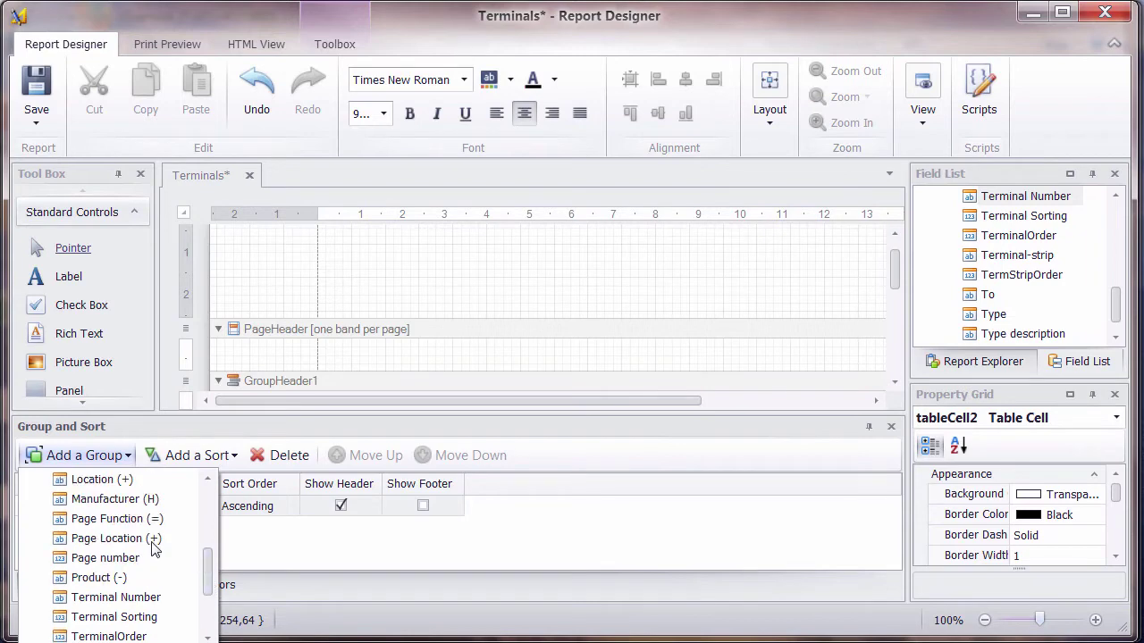
left_click(99, 480)
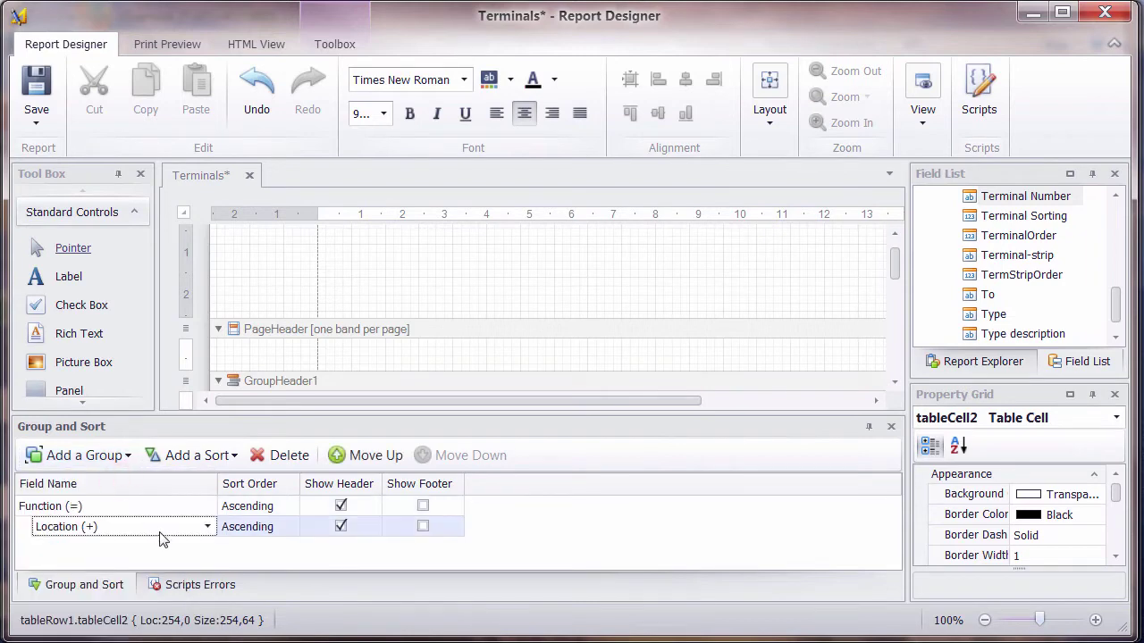
left_click(130, 456)
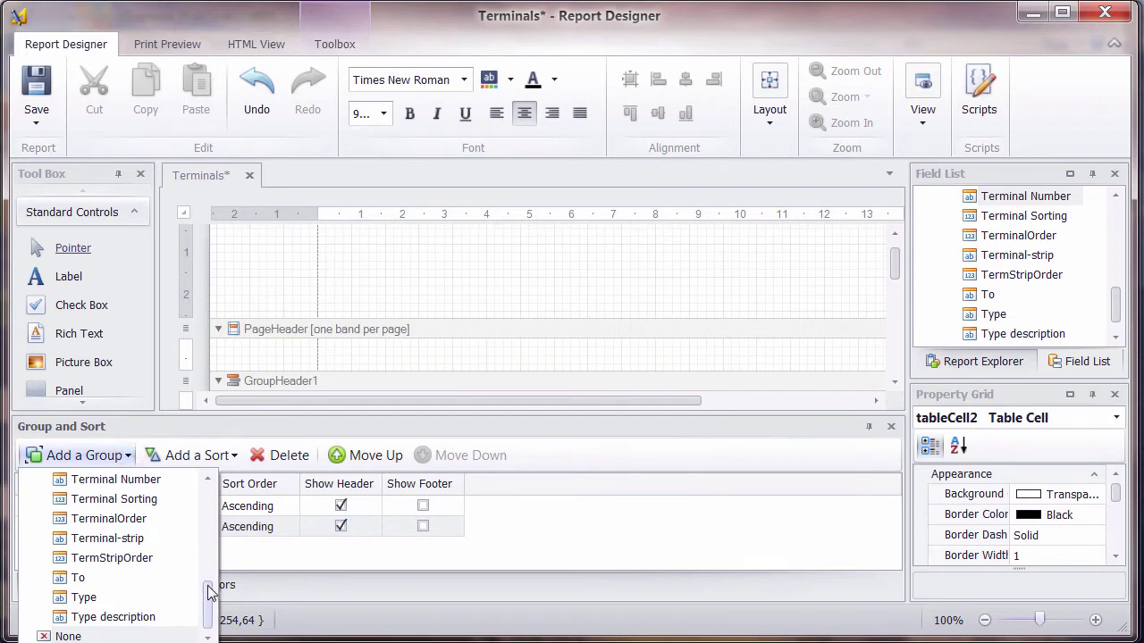
left_click_drag(209, 594, 209, 581)
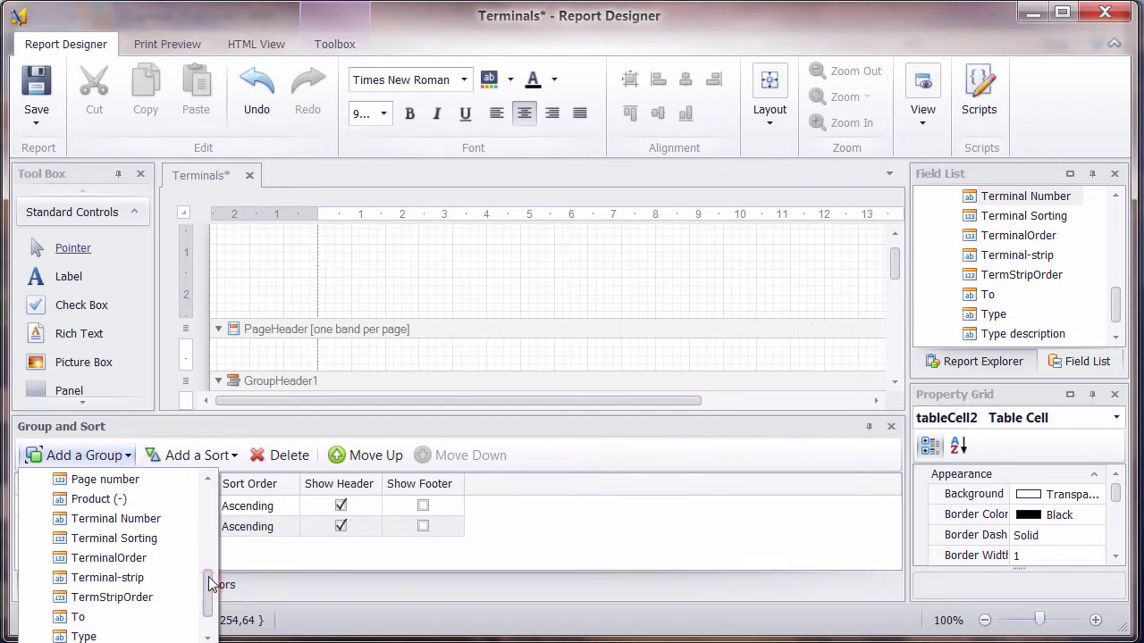
left_click(134, 579)
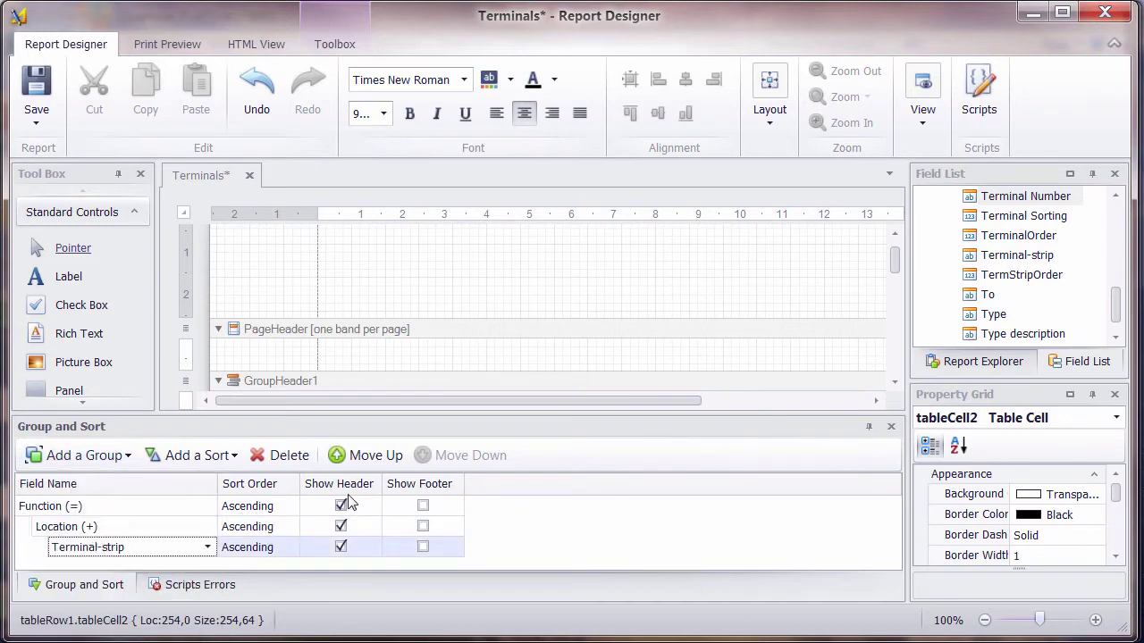
left_click_drag(894, 259, 908, 320)
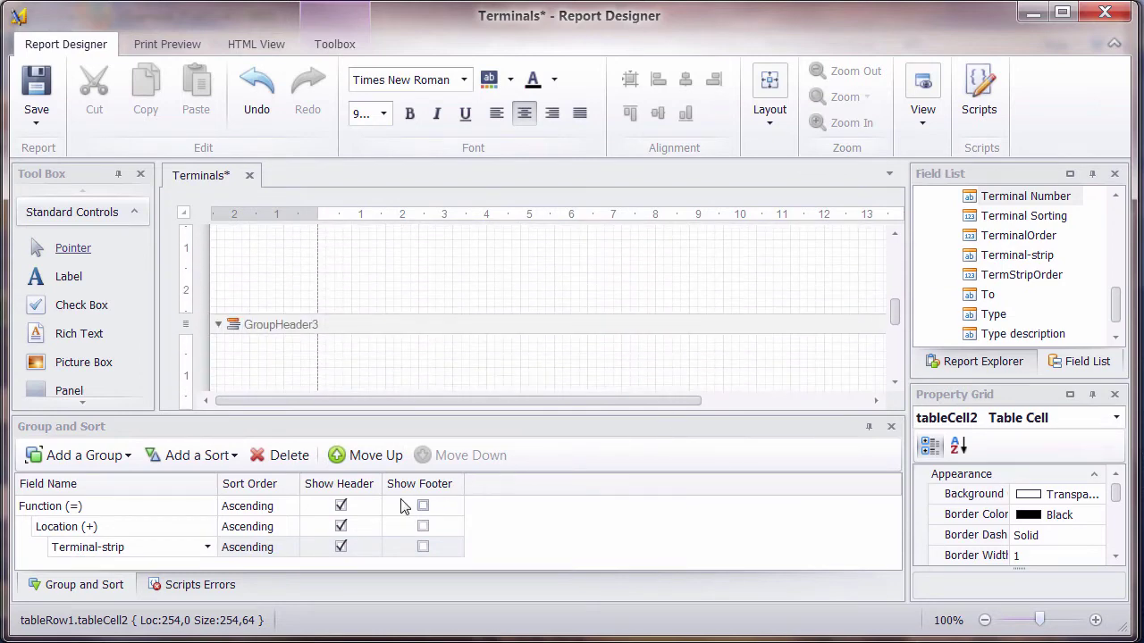
Step: Turn off the Function (=) and Location (+) headers and shrink GroupHeader3 to one row
left_click(340, 506)
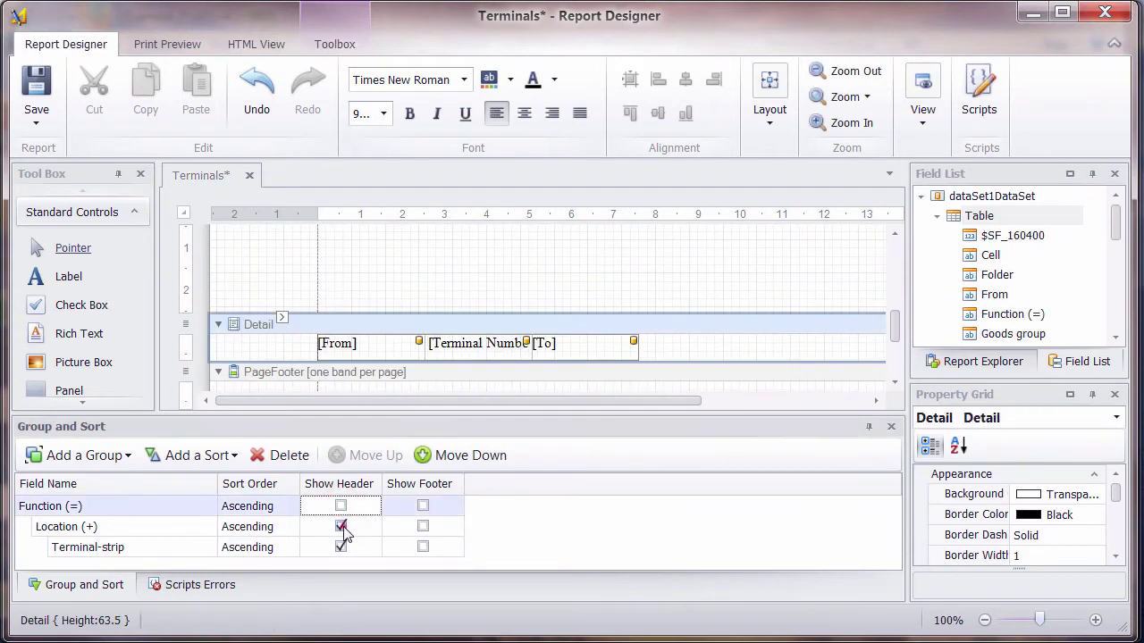
left_click(340, 527)
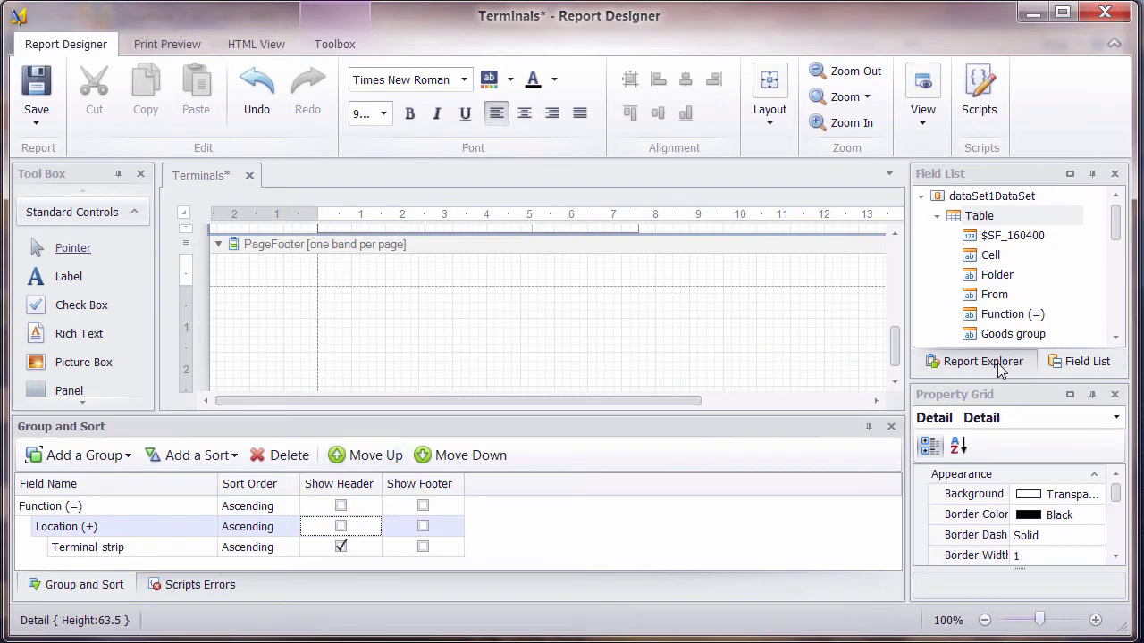
left_click_drag(895, 353, 896, 311)
left_click_drag(444, 232, 439, 307)
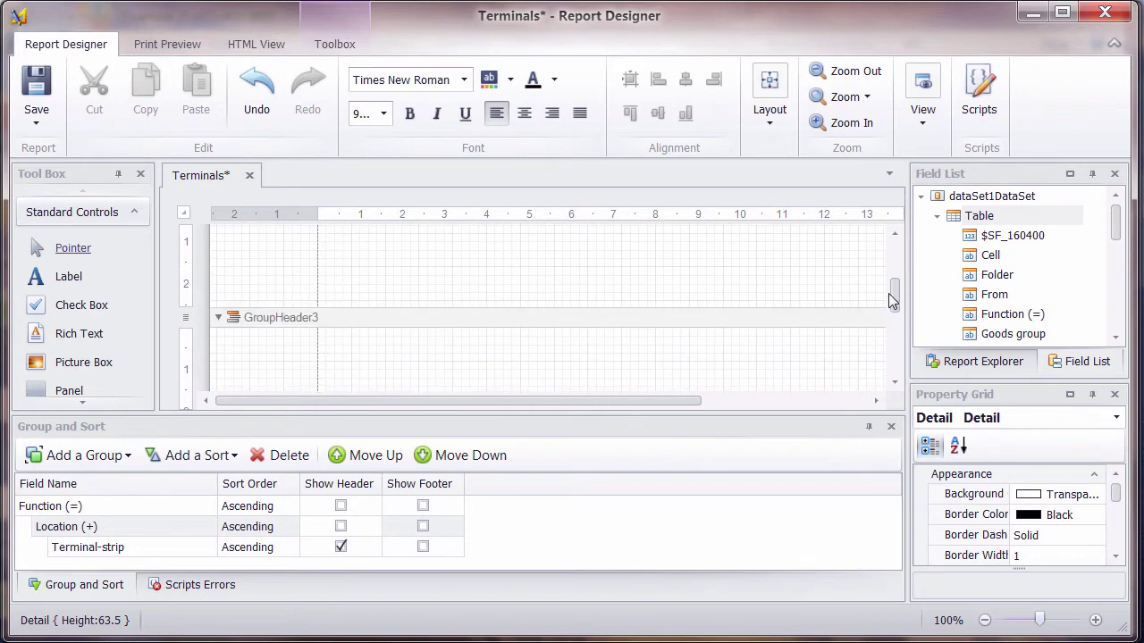
left_click_drag(892, 290, 897, 313)
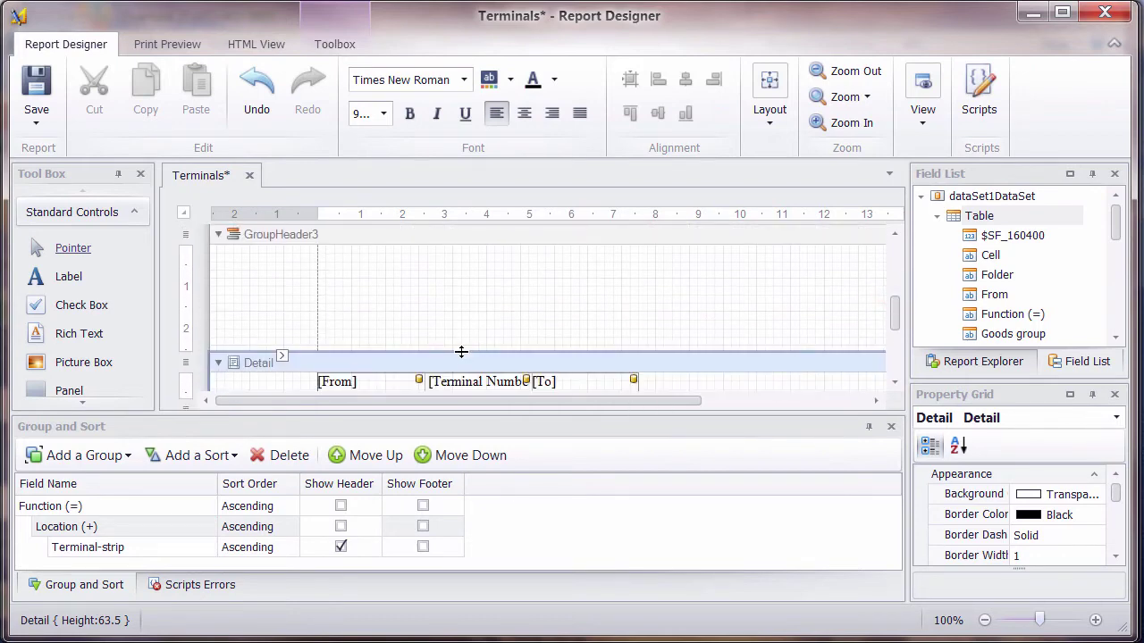
left_click_drag(462, 352, 460, 276)
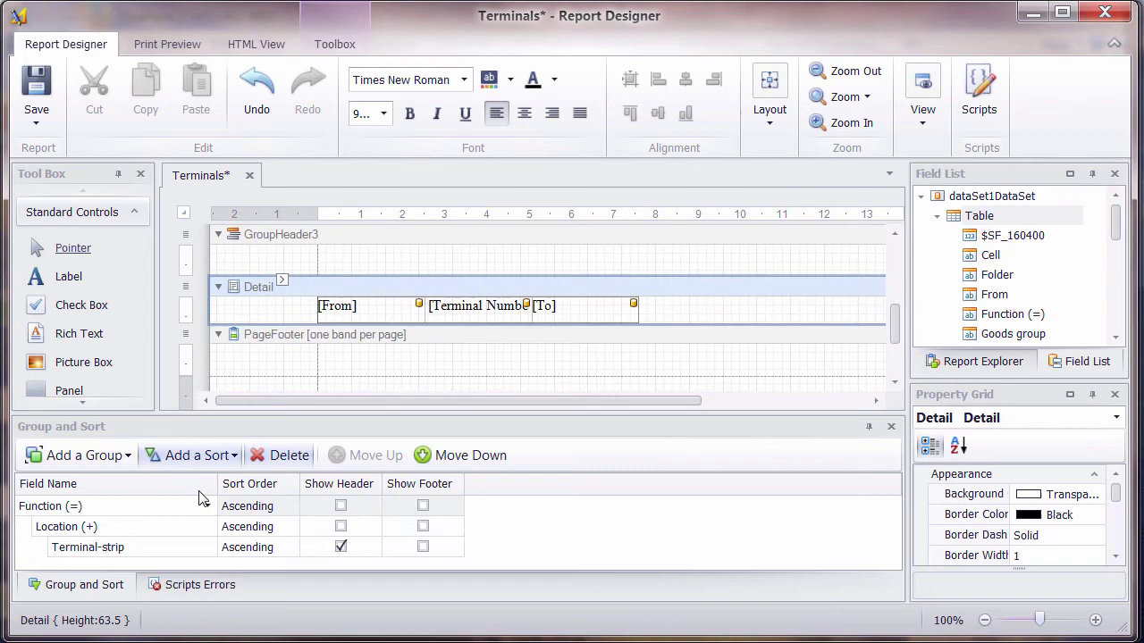
left_click(200, 504)
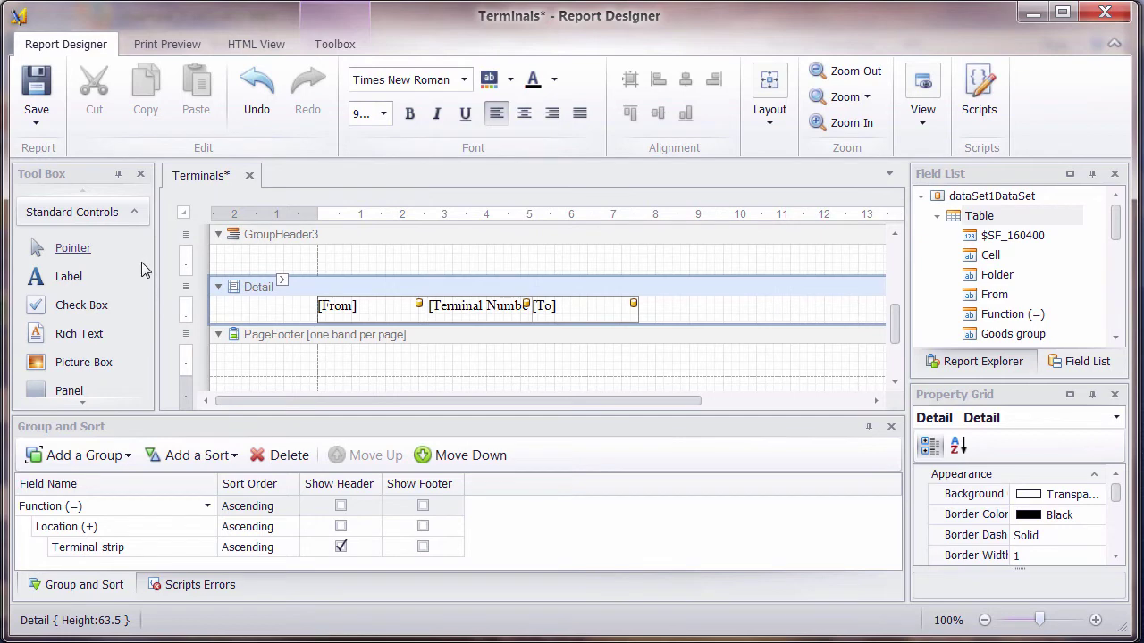
Step: Add a three-cell table to GroupHeader3 bound to Function (=), Location (+) and Terminal-strip
scroll(115, 268, "down", 3)
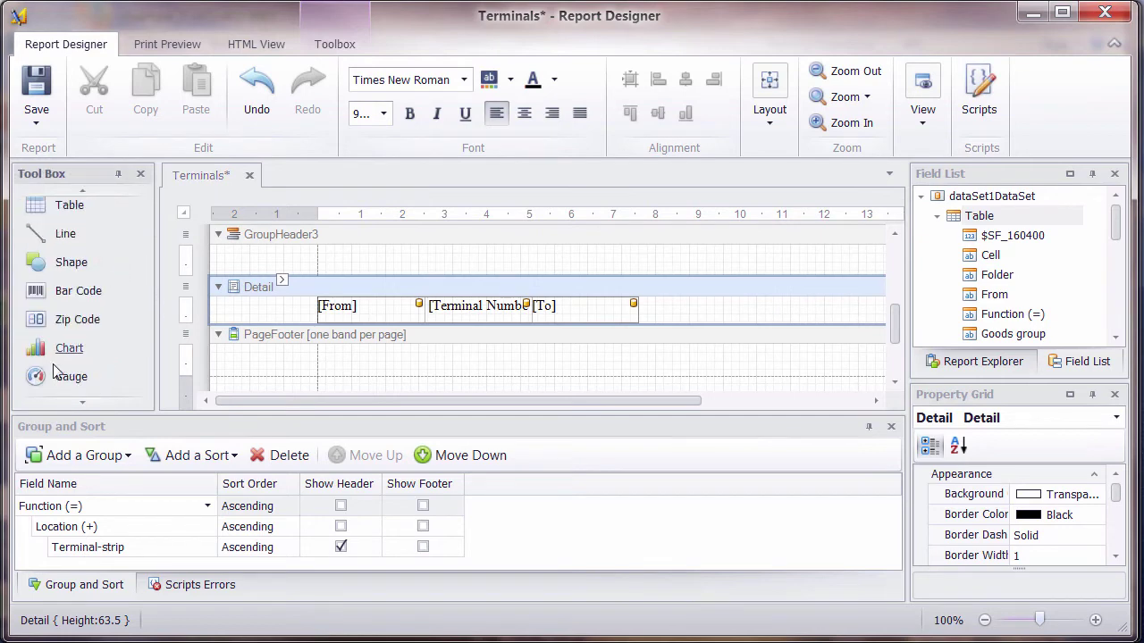
scroll(80, 282, "up", 3)
left_click_drag(59, 312, 485, 263)
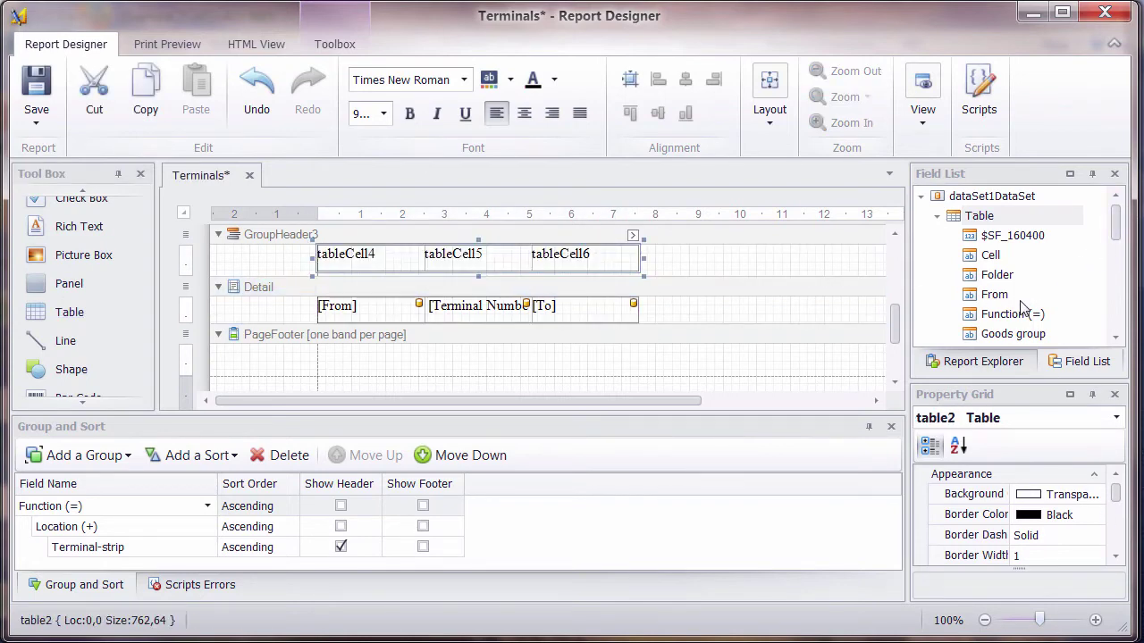
left_click_drag(1023, 306, 362, 259)
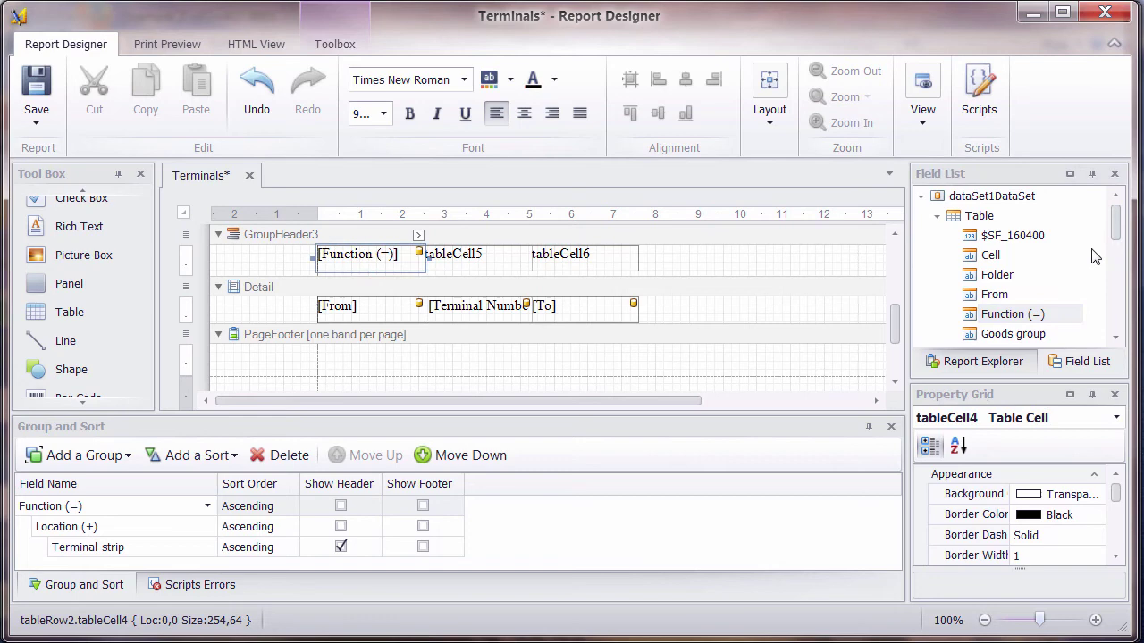
scroll(1115, 240, "down", 3)
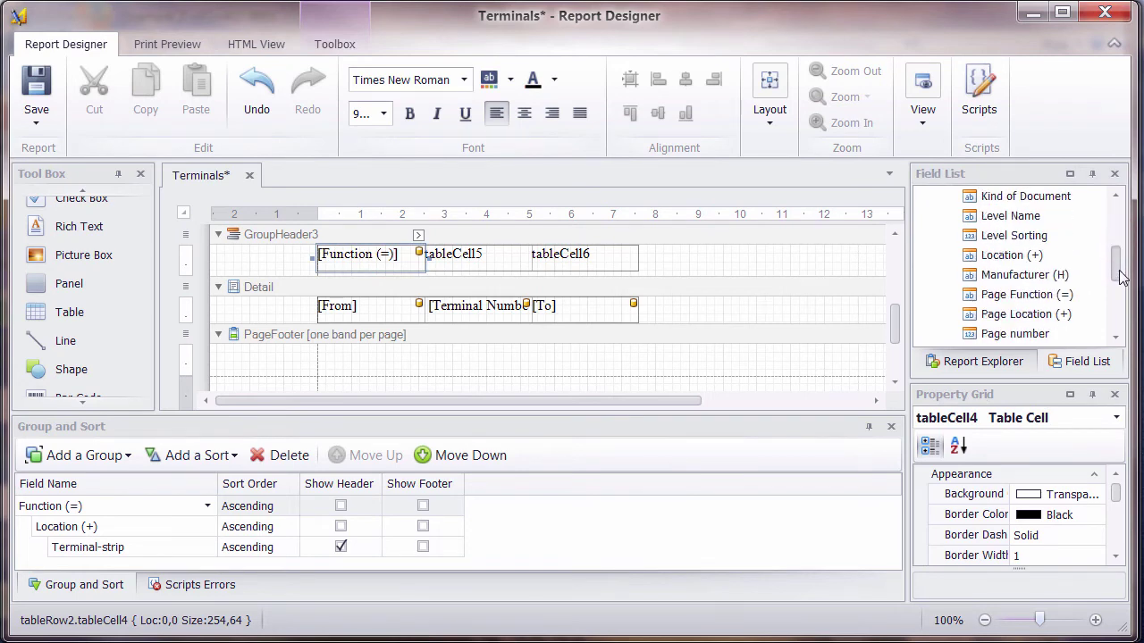
left_click_drag(1011, 256, 485, 259)
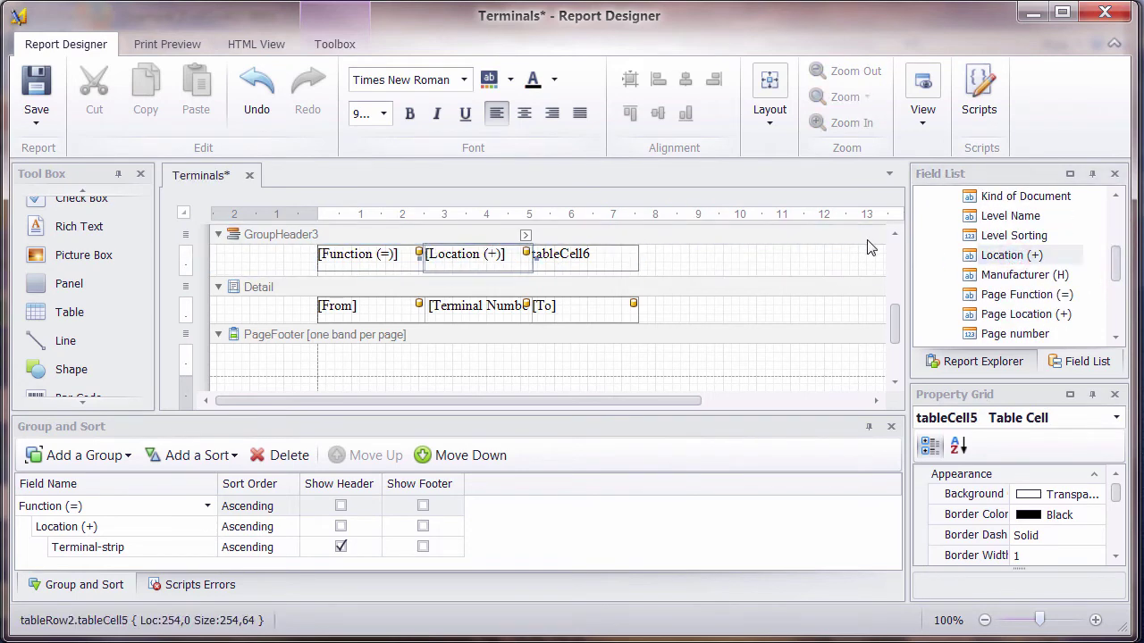
left_click_drag(1114, 268, 566, 273)
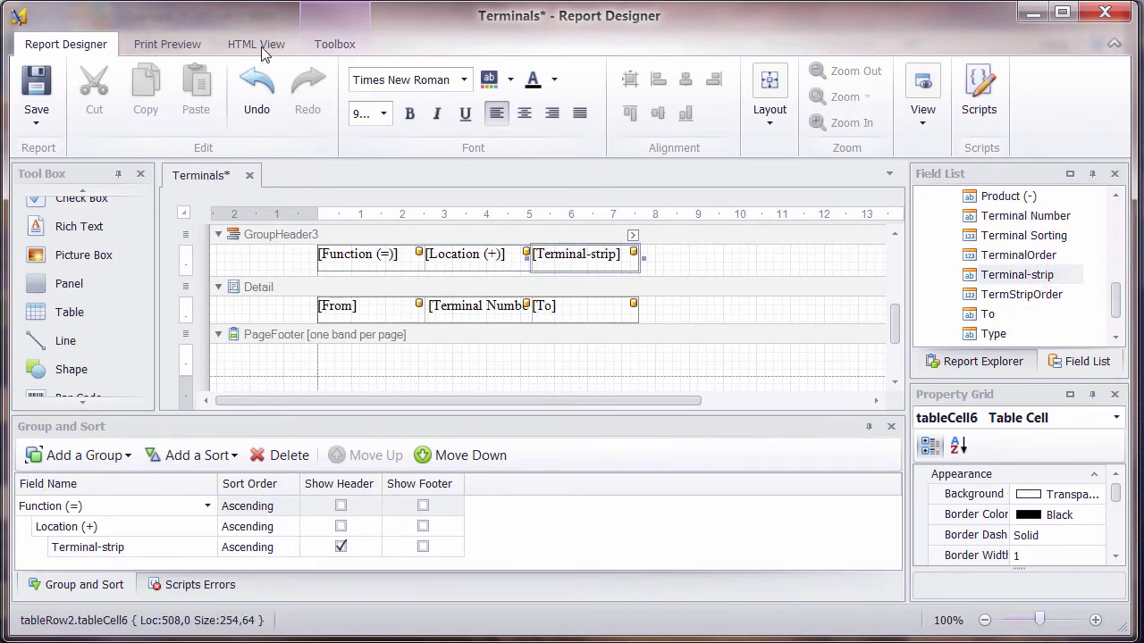
left_click(168, 47)
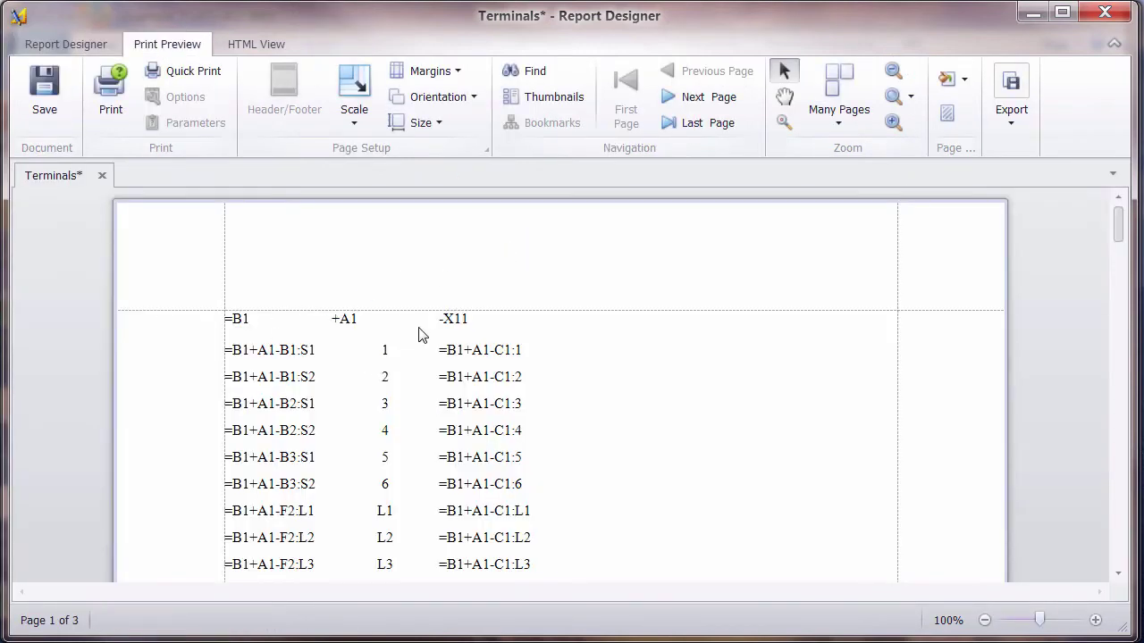
scroll(491, 325, "down", 5)
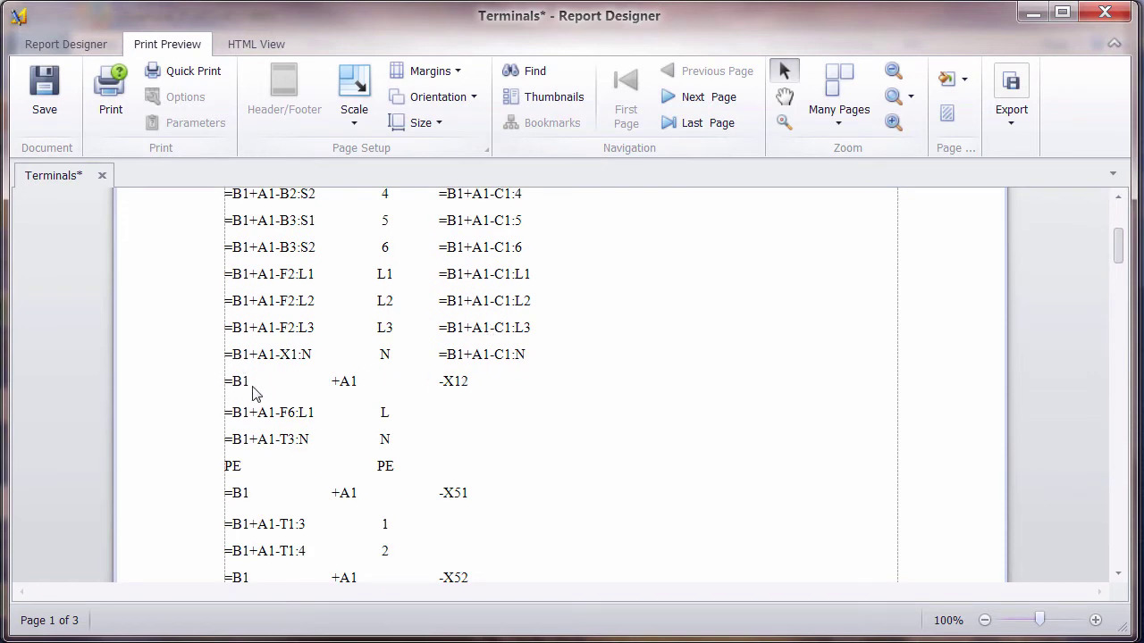
scroll(505, 494, "down", 4)
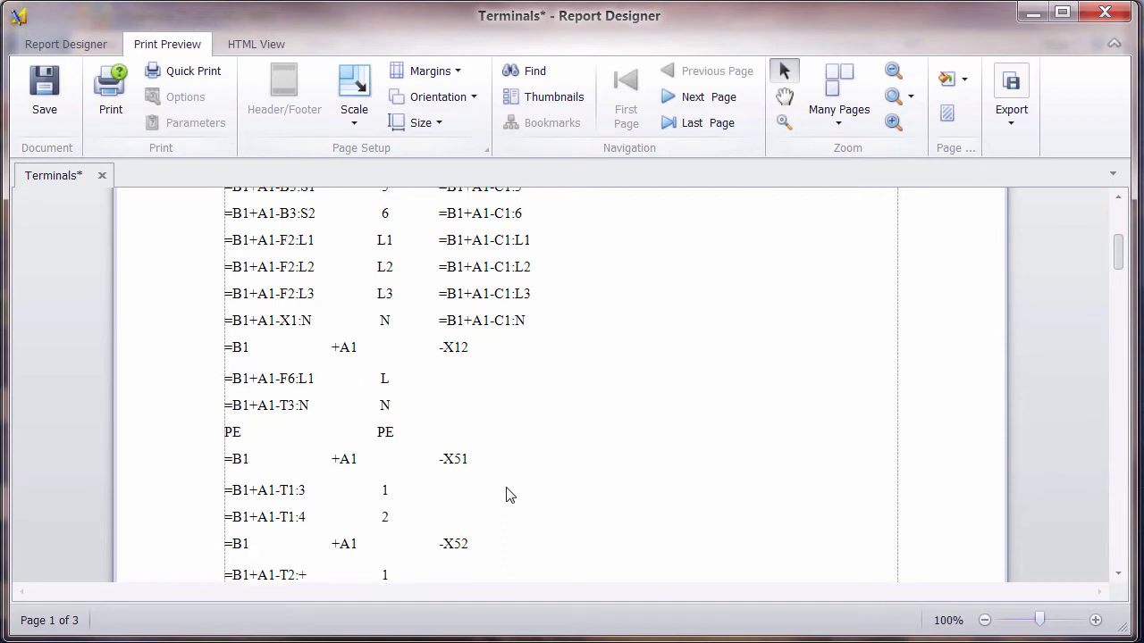
scroll(506, 491, "up", 4)
scroll(505, 489, "up", 2)
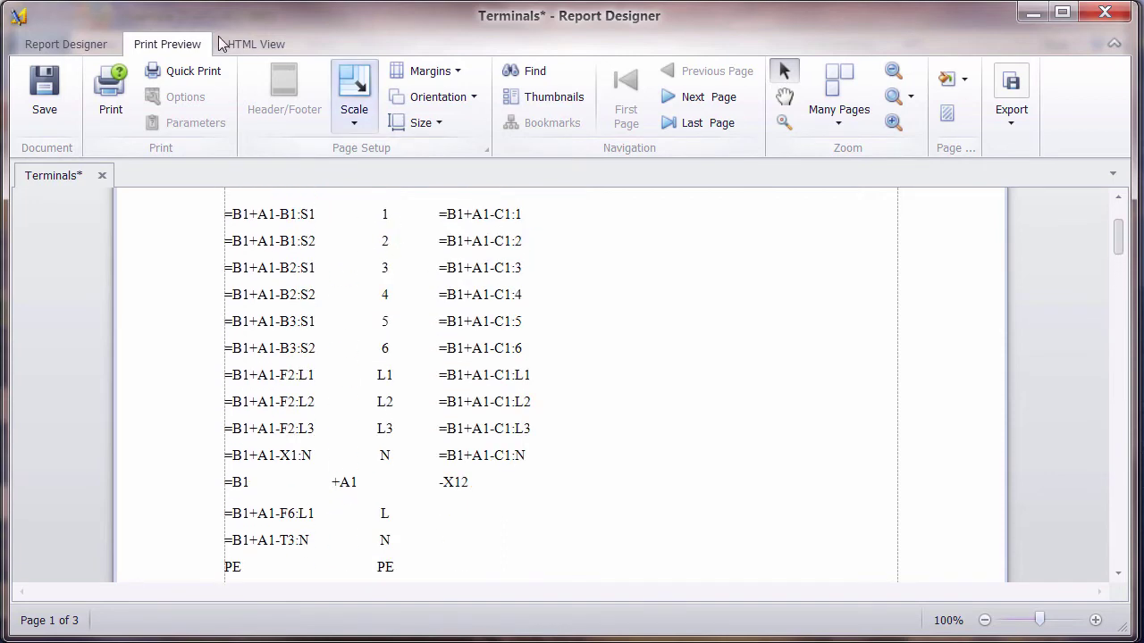
left_click(63, 44)
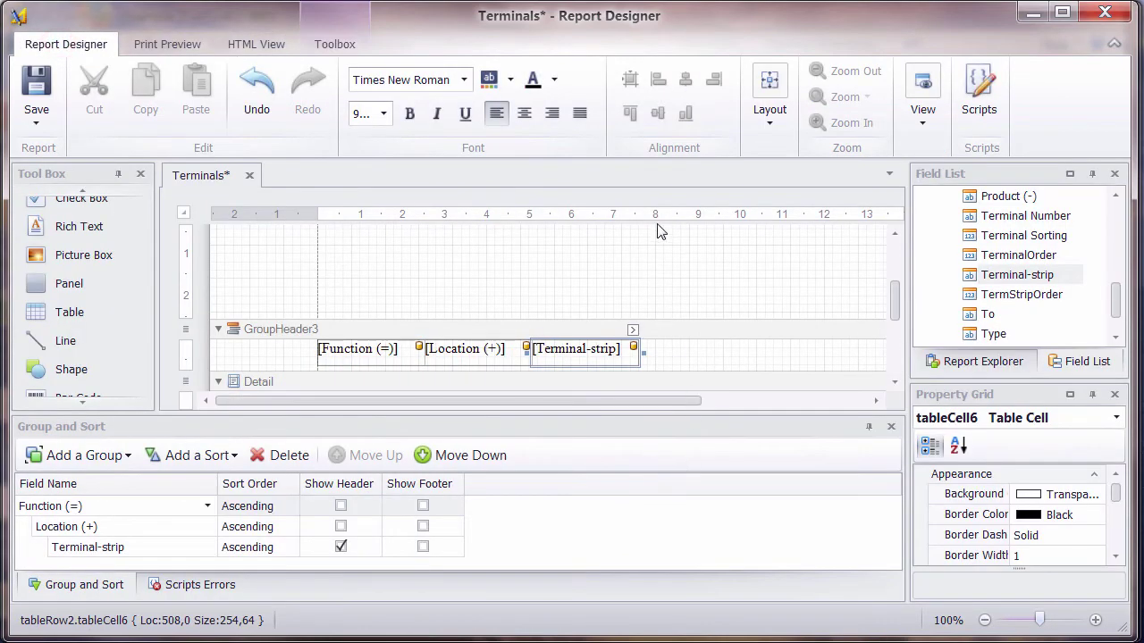
Step: Auto-hide the grouping panel and select both the header and detail tables
left_click(652, 262)
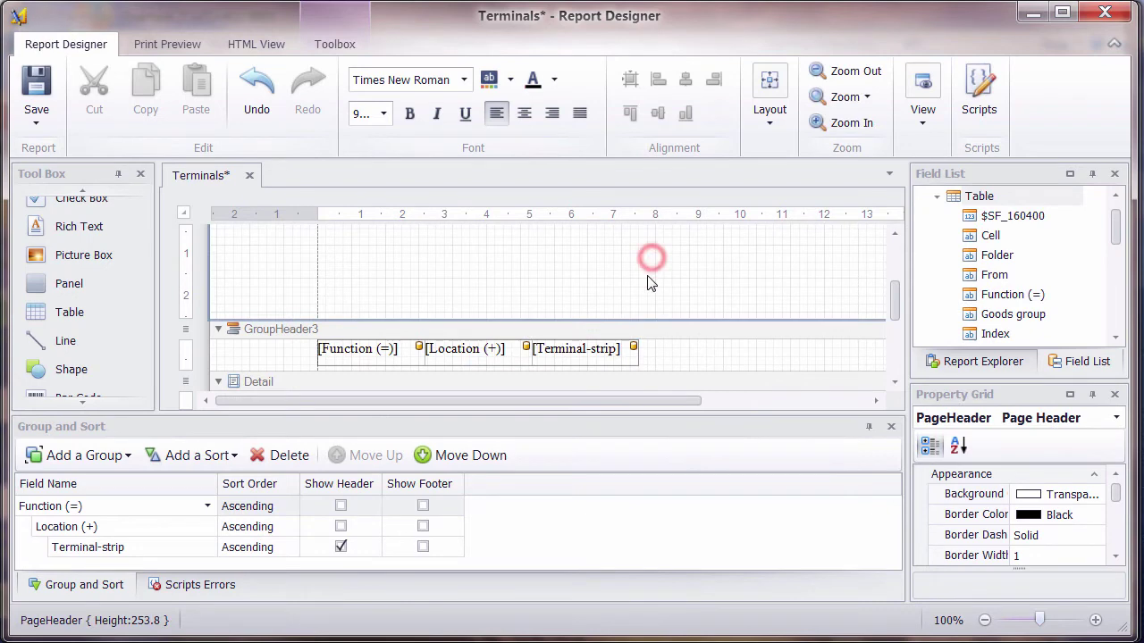
left_click(868, 427)
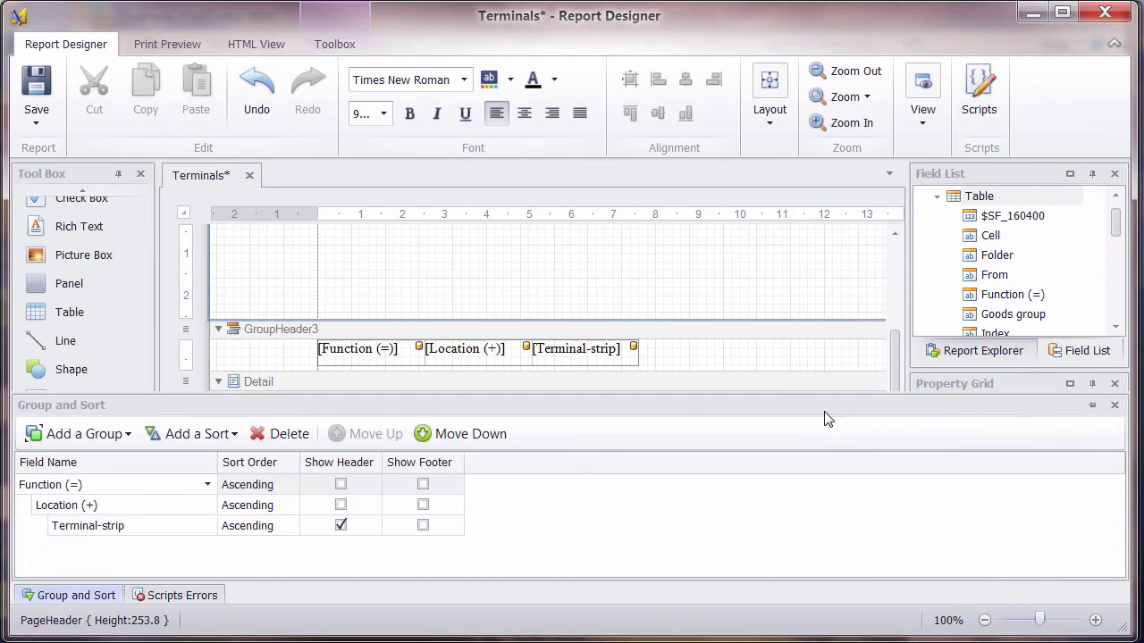
left_click(787, 288)
left_click(1092, 405)
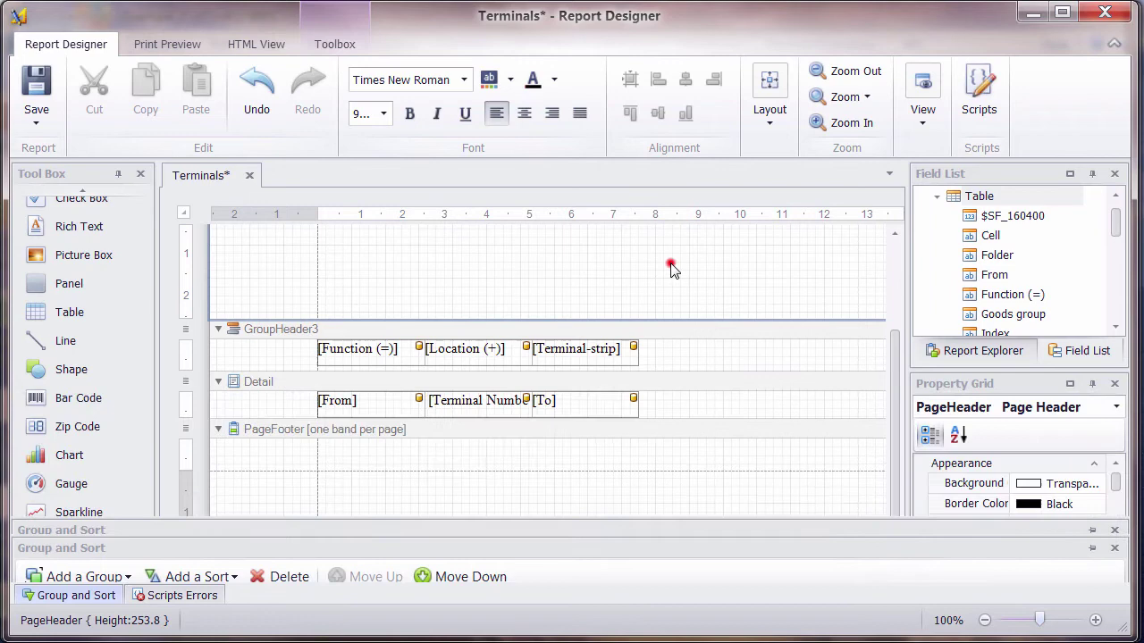
left_click(671, 263)
left_click_drag(640, 265, 345, 457)
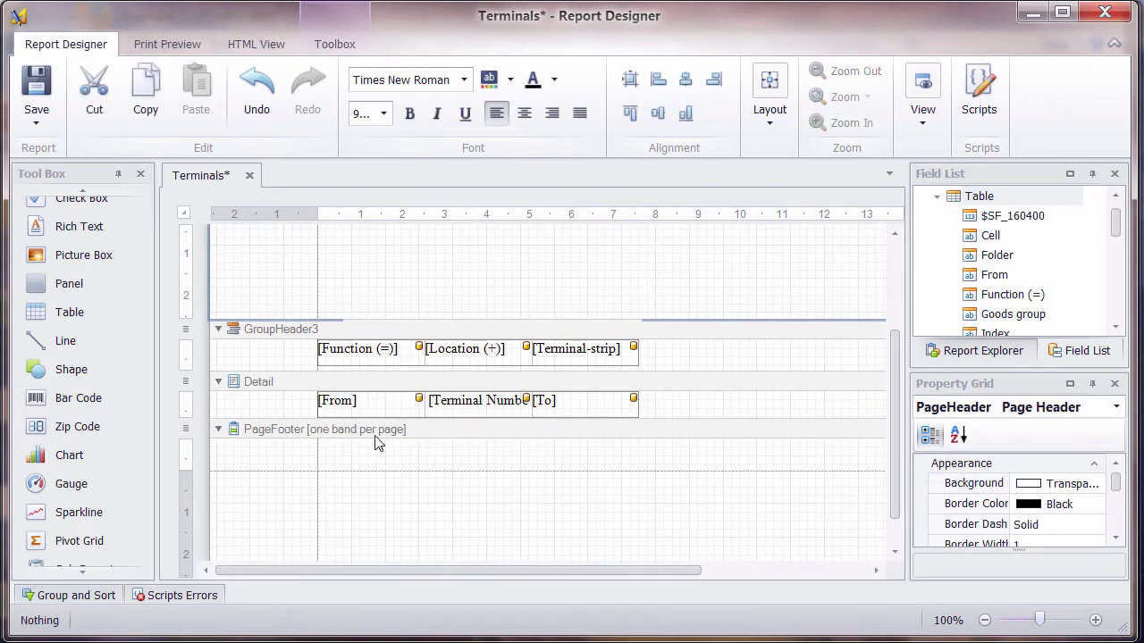
Step: Set the selected cells' Borders to All
left_click_drag(1117, 483, 1117, 490)
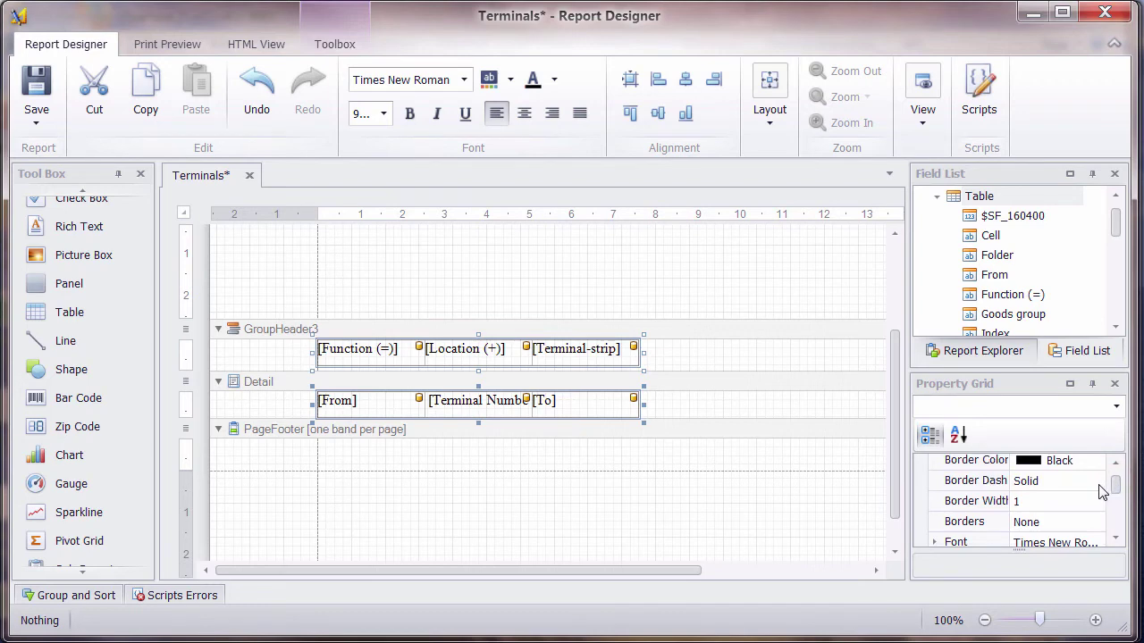
left_click(1090, 527)
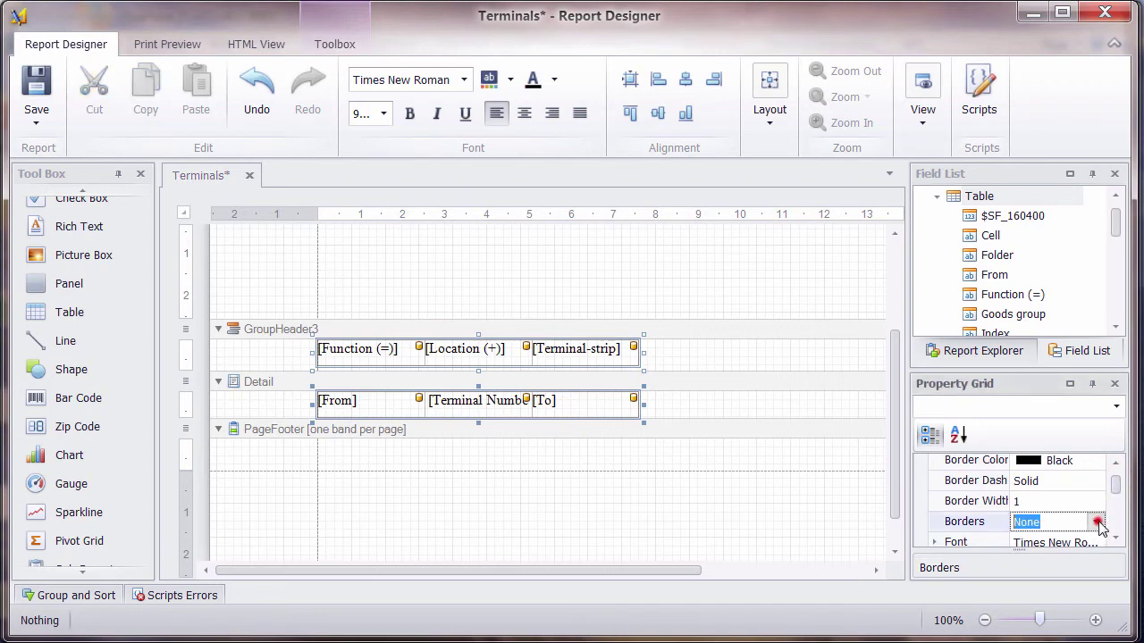
left_click(1096, 523)
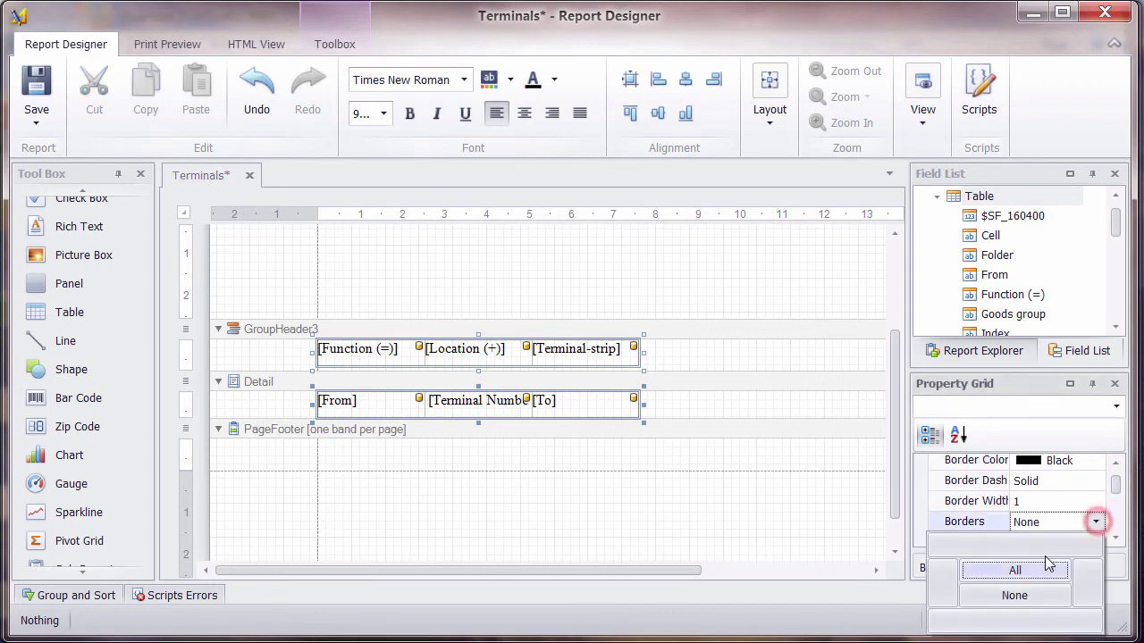
left_click(1054, 505)
Step: Set the cells' Text Alignment to Middle Center
left_click_drag(1116, 490, 1119, 502)
left_click(1094, 535)
left_click(1096, 535)
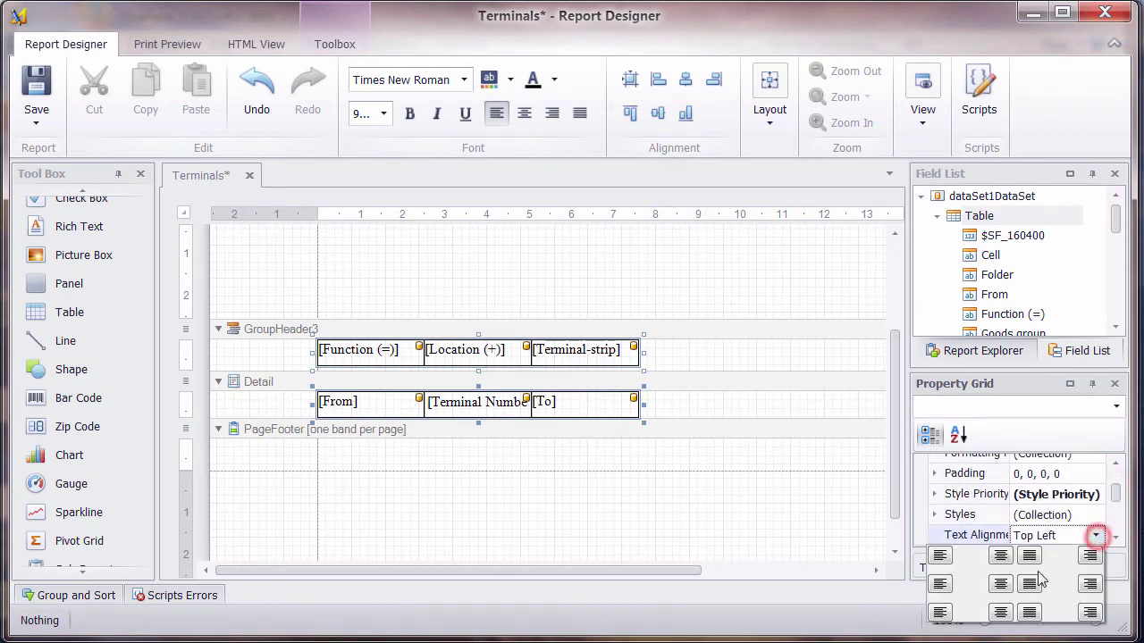
left_click(1006, 584)
left_click(694, 255)
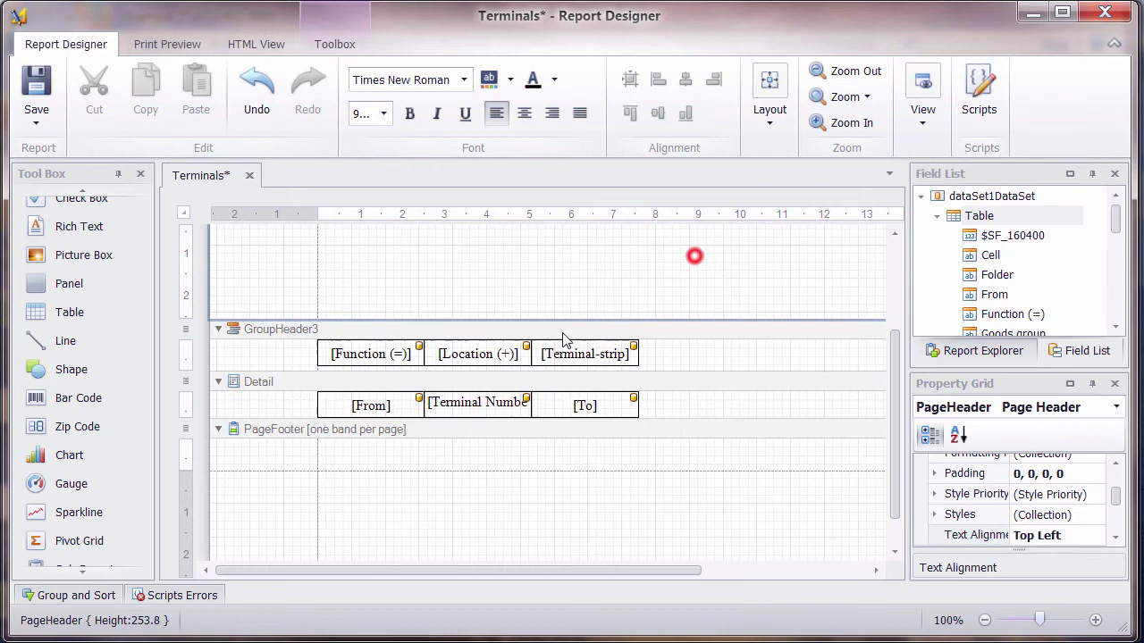
Step: Fill the Function/Location/Terminal-strip header cells with lavender from the Custom palette
left_click(318, 340)
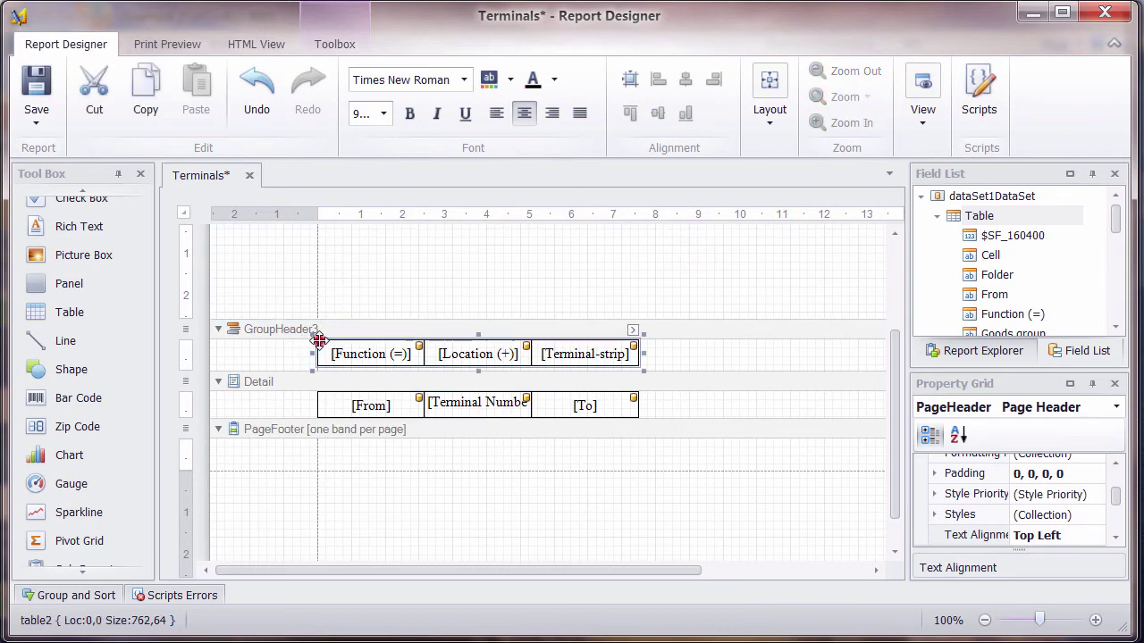
left_click(510, 79)
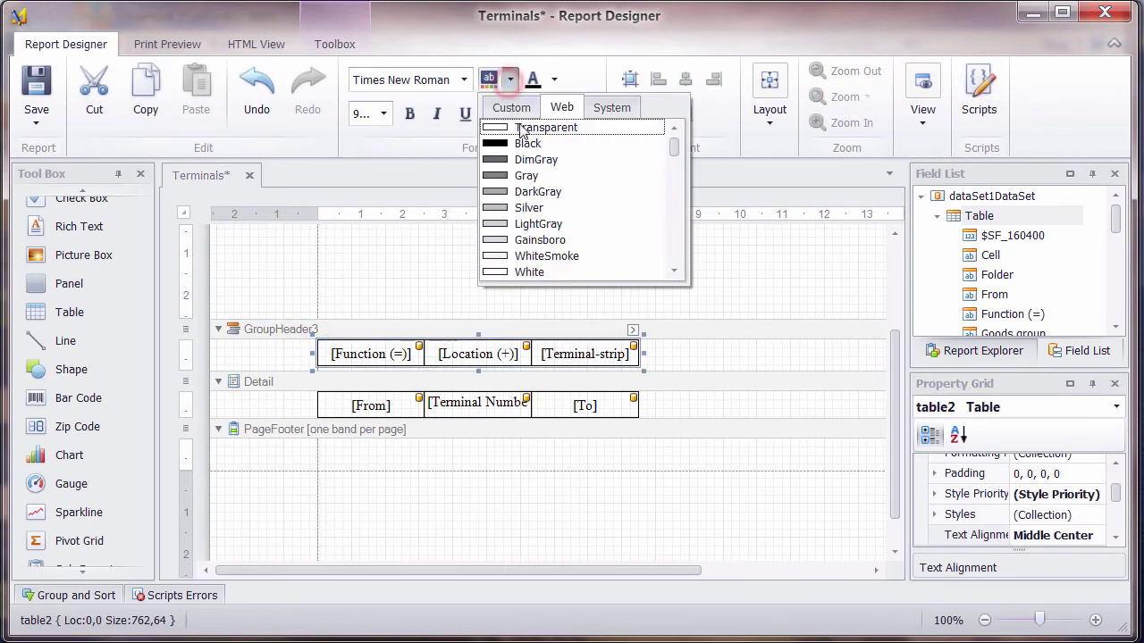
left_click(511, 107)
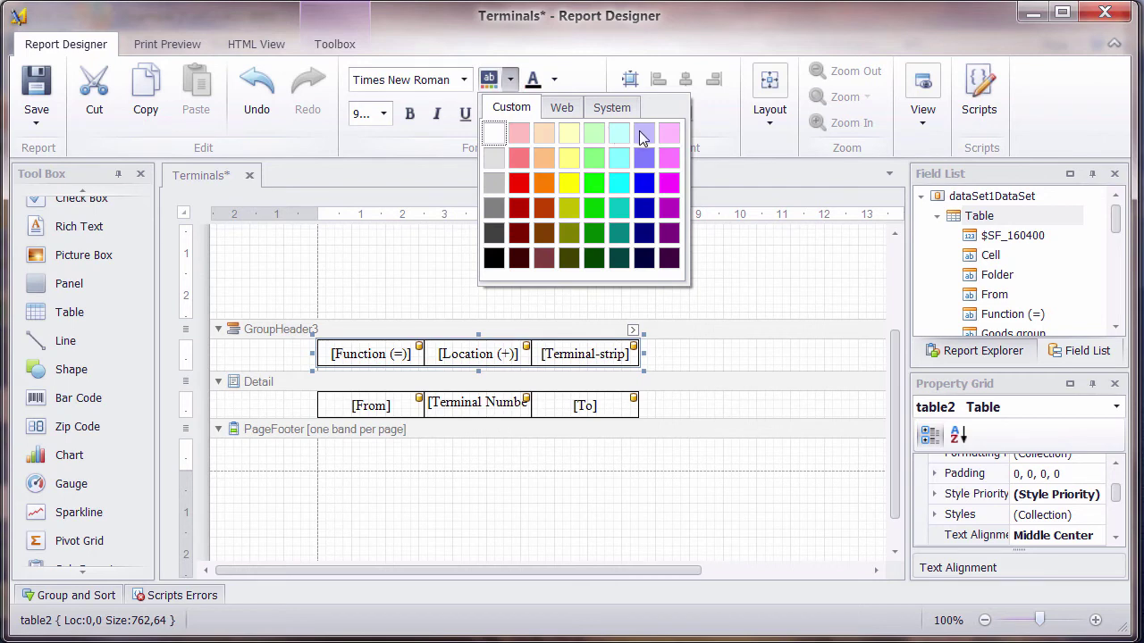
left_click(643, 133)
left_click(531, 254)
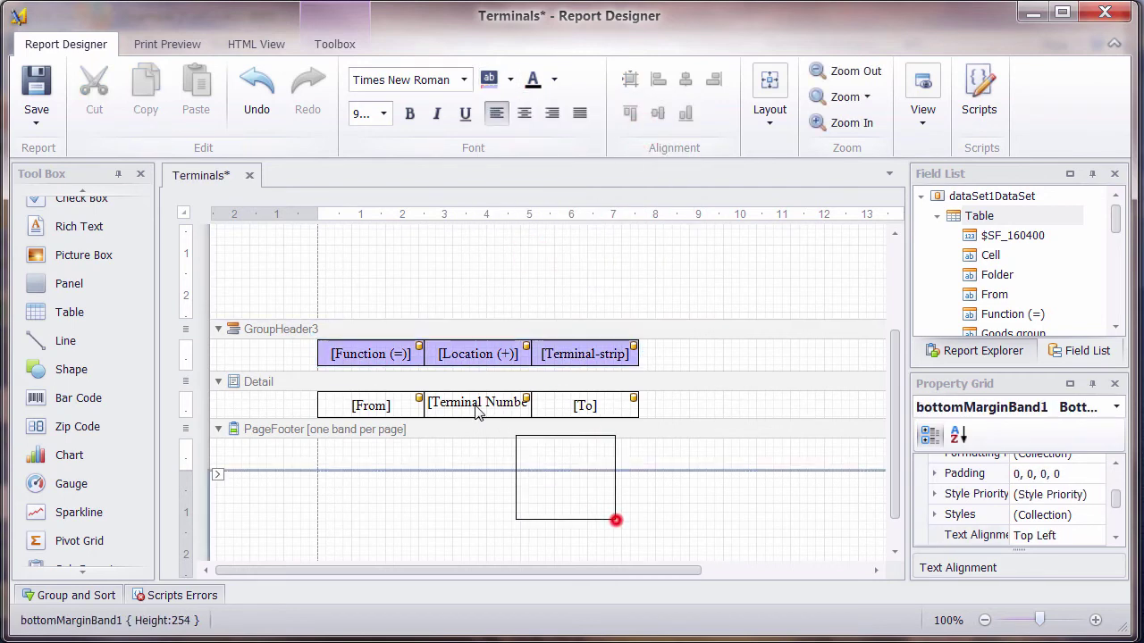
Step: Shift the tables right so the From/To table lines up under the header, then preview
left_click_drag(515, 436, 496, 340)
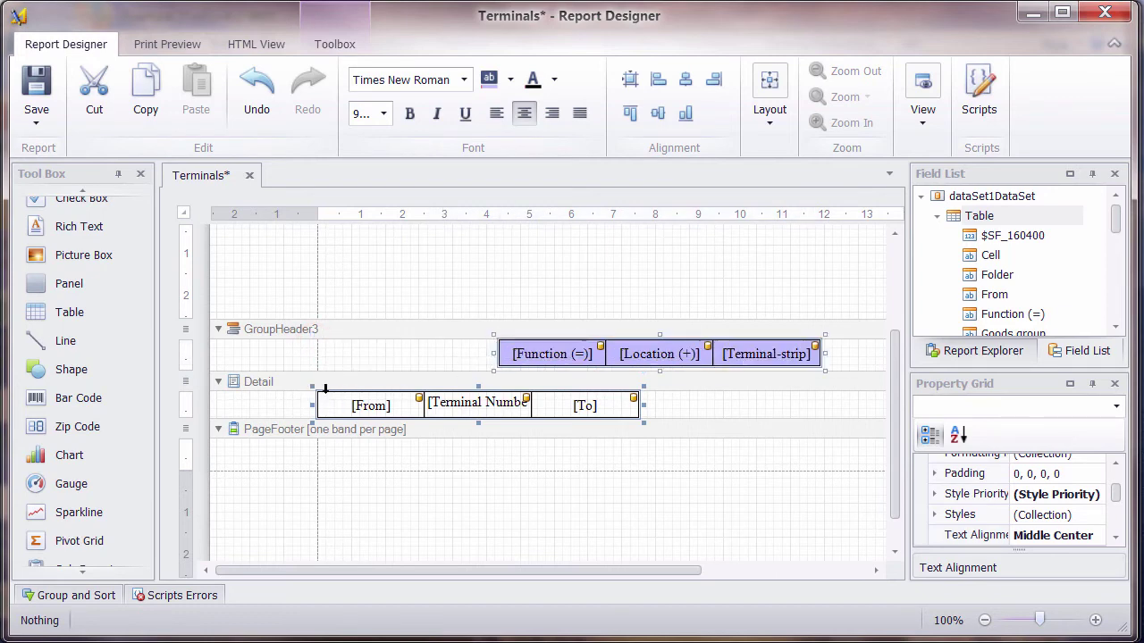
left_click_drag(317, 389, 517, 401)
left_click(445, 284)
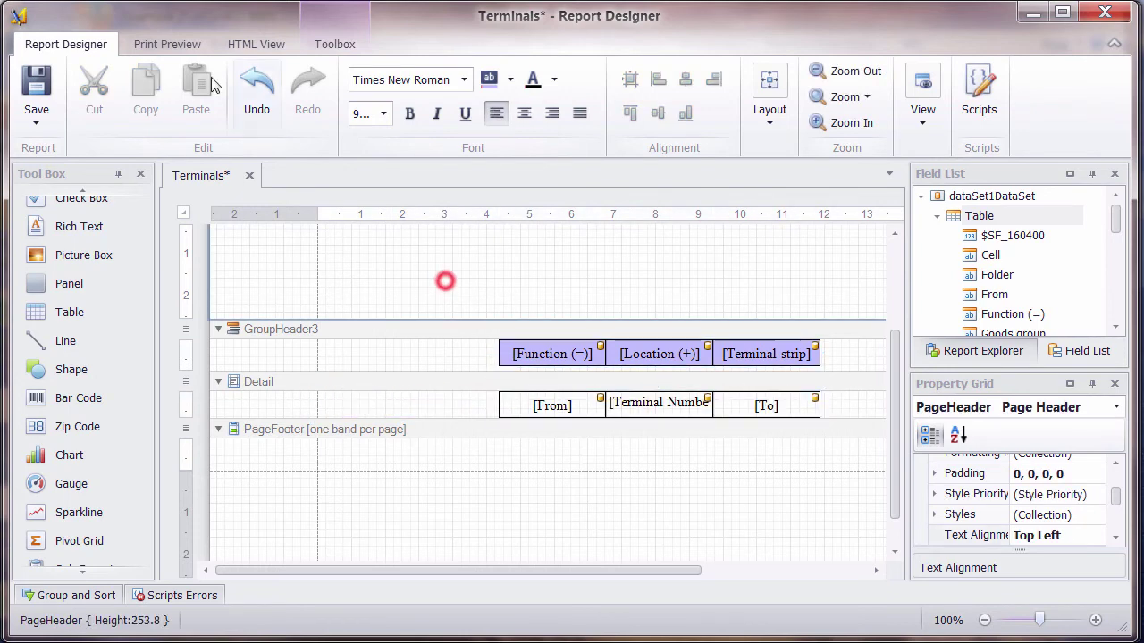
left_click(177, 49)
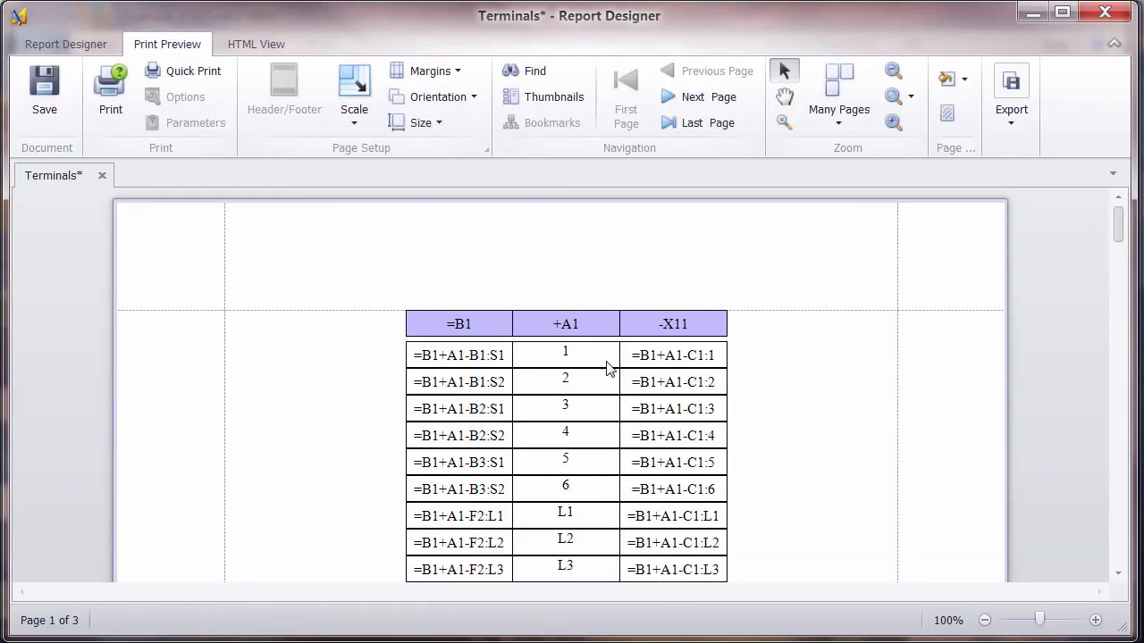
scroll(581, 507, "down", 5)
scroll(580, 542, "up", 5)
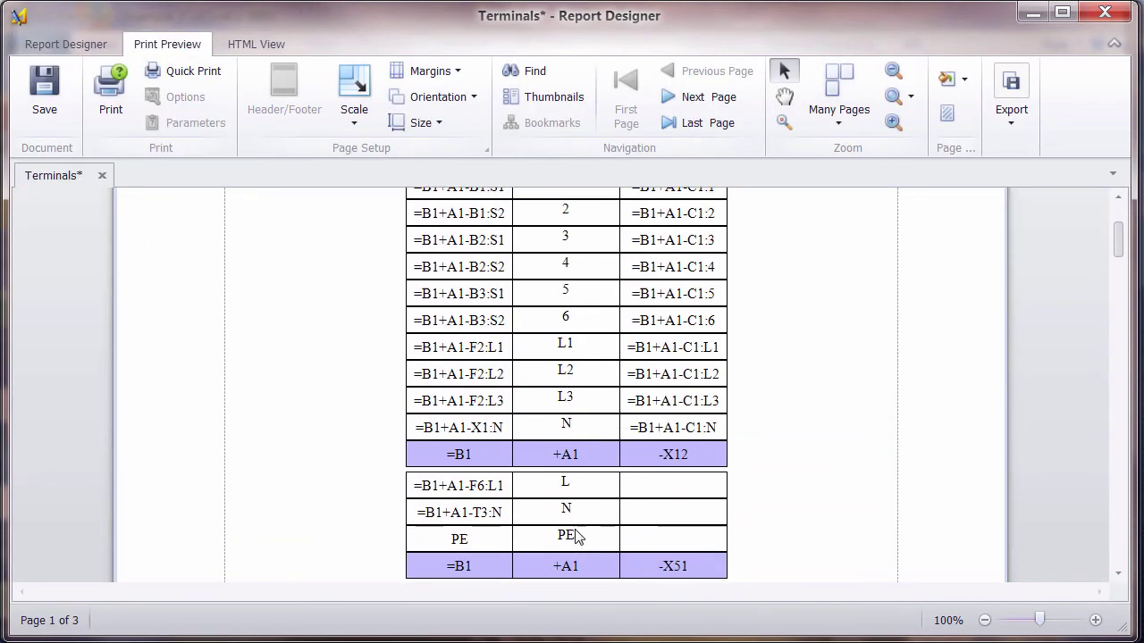
left_click(82, 44)
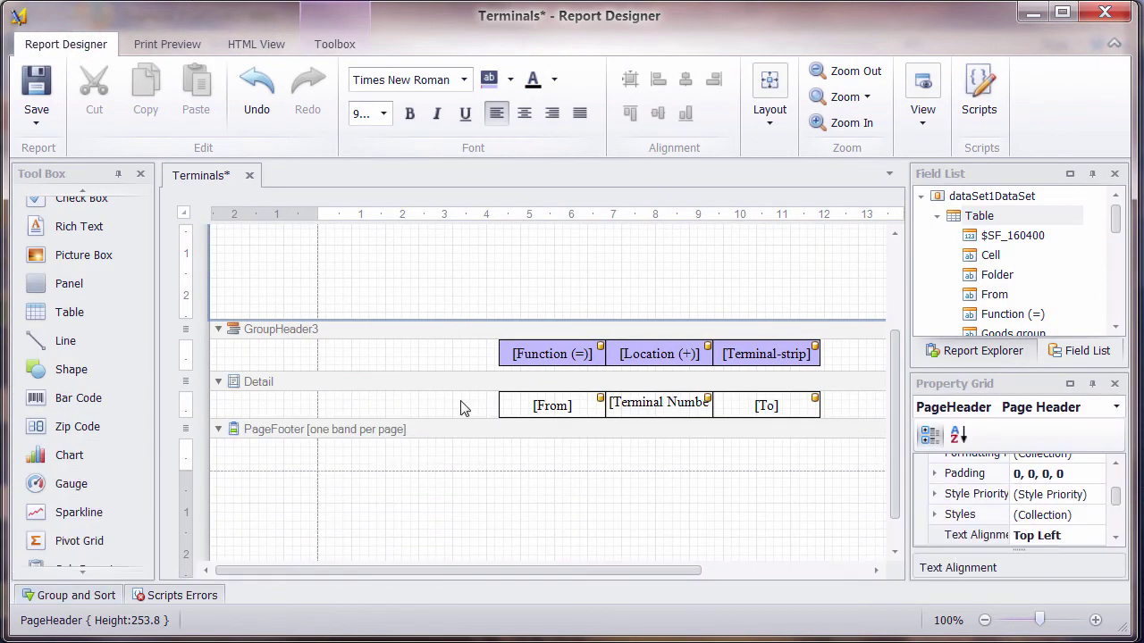
Step: Add TerminalOrder as an ascending sort field on the Detail band's Sort Fields
left_click(292, 380)
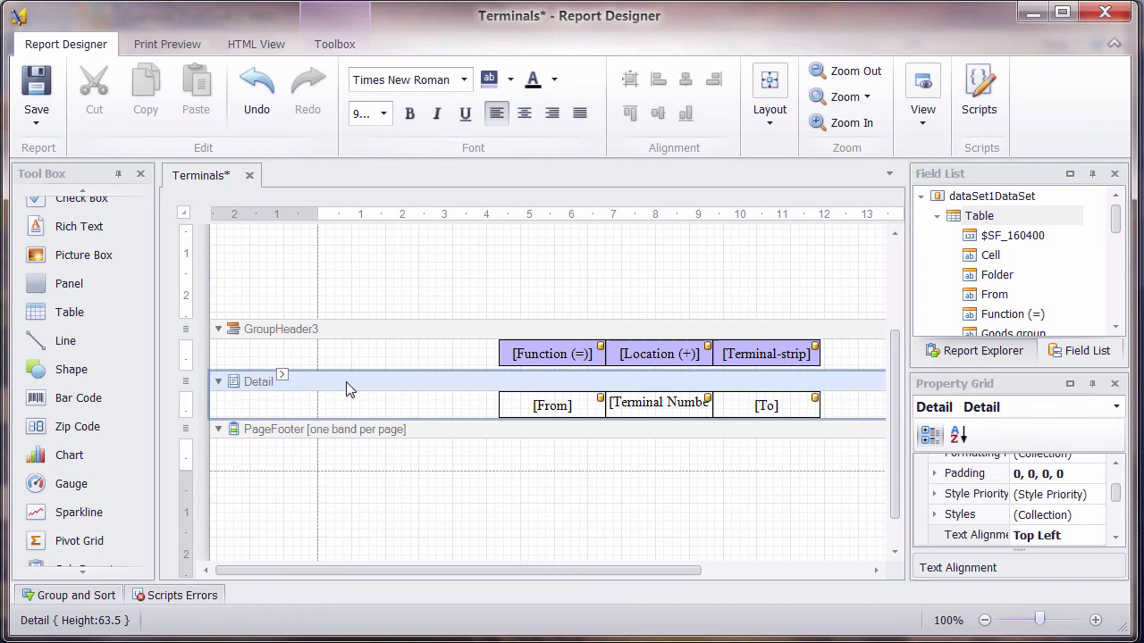
left_click(282, 375)
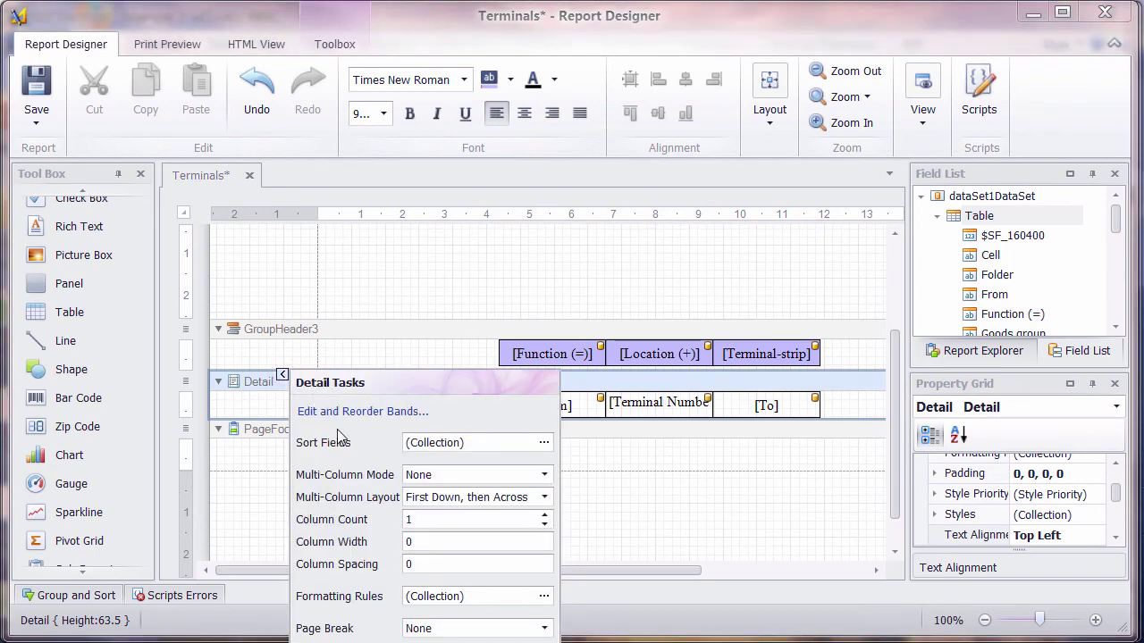
left_click(544, 442)
left_click(392, 476)
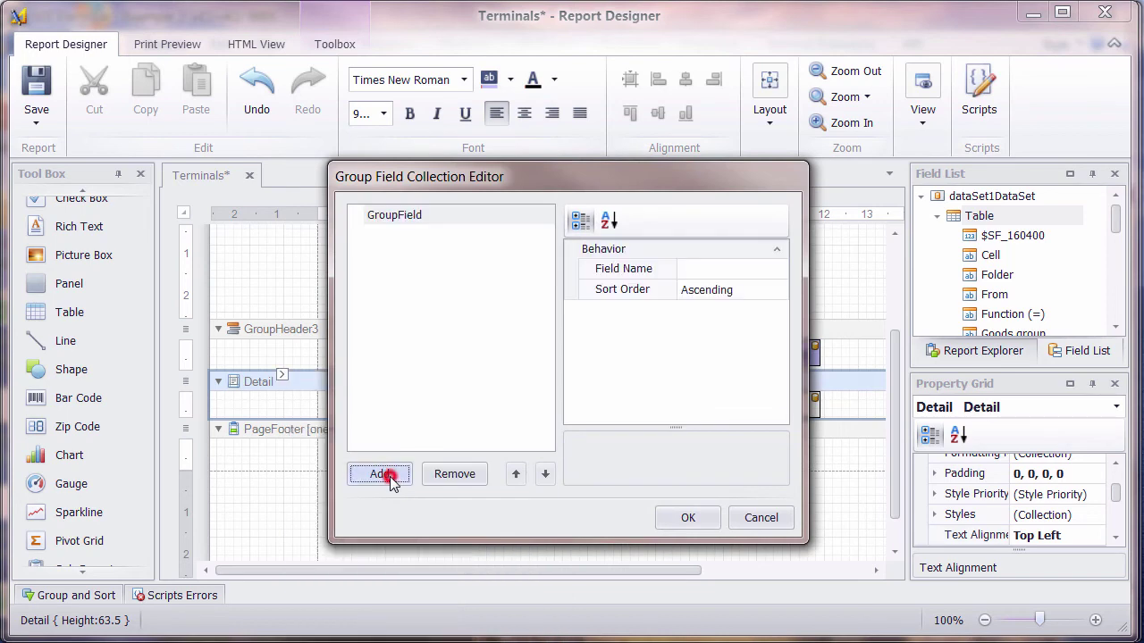
left_click(777, 270)
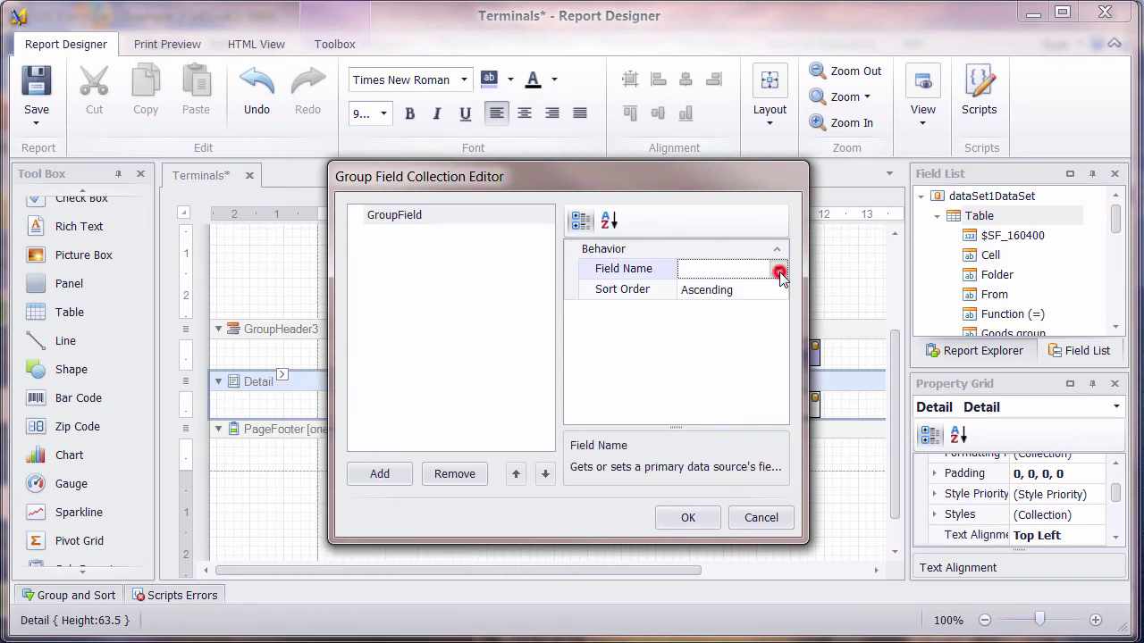
scroll(774, 420, "up", 1)
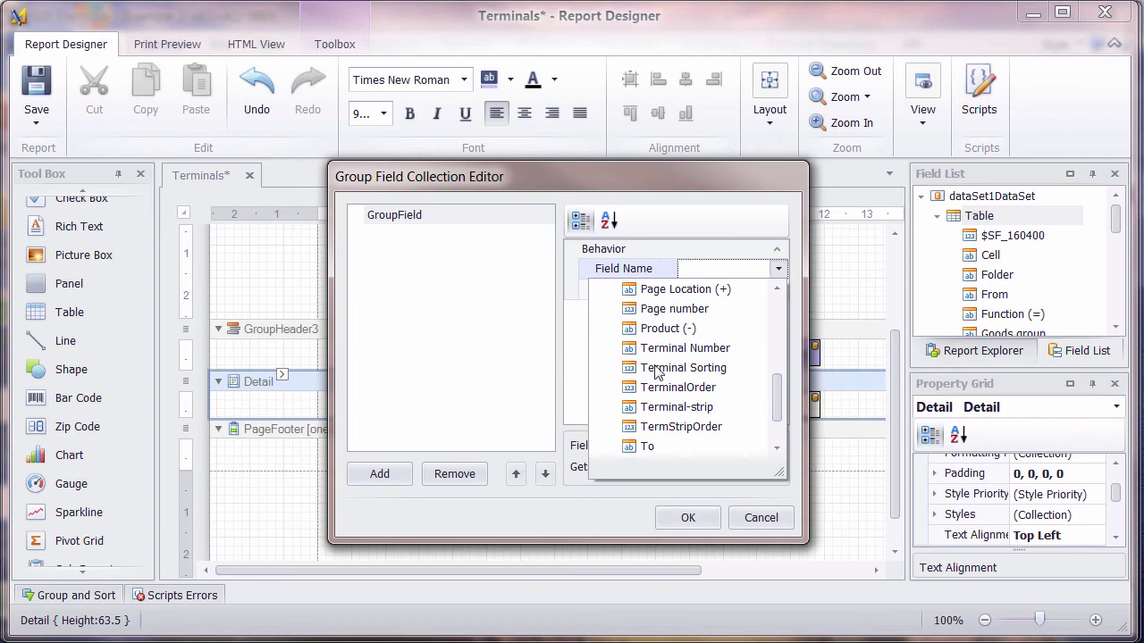
left_click(679, 387)
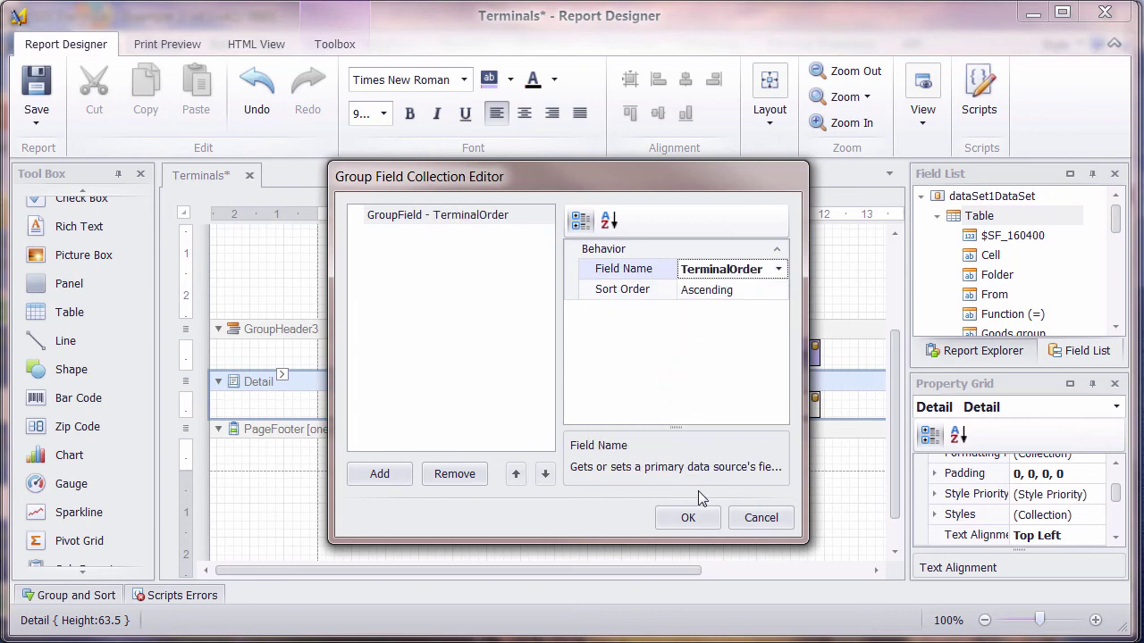
left_click(688, 518)
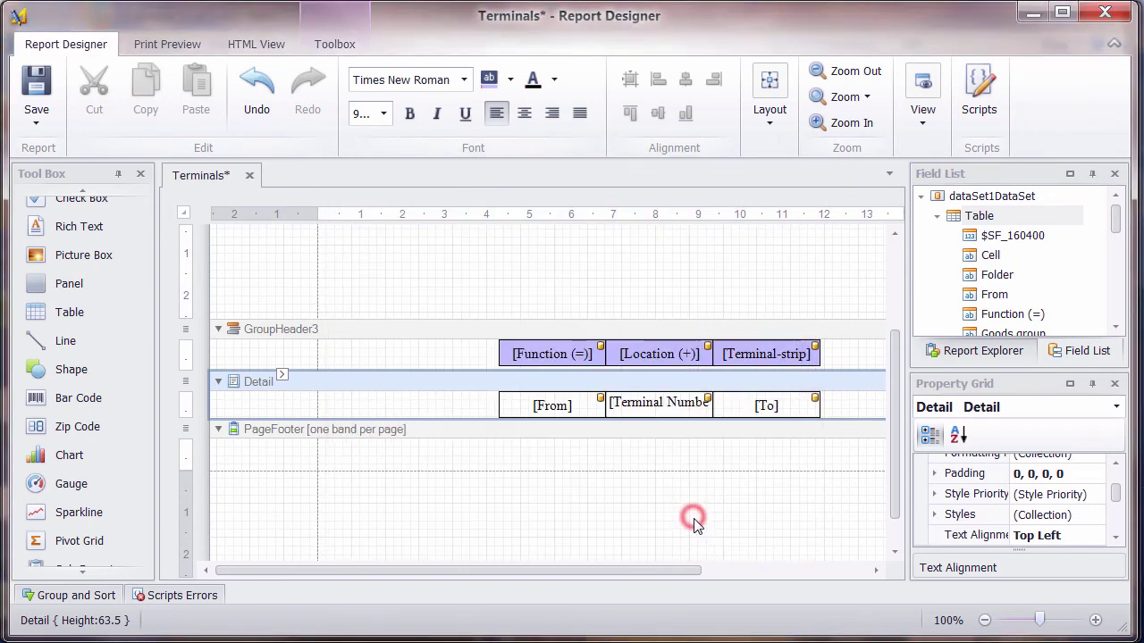
left_click(170, 47)
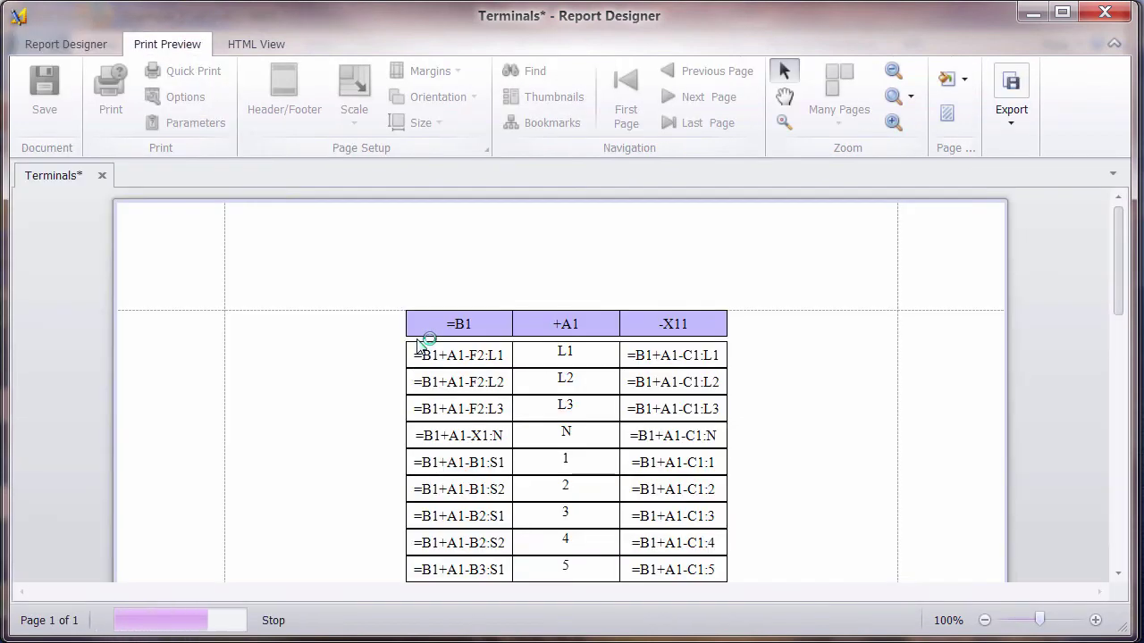
scroll(594, 358, "down", 4)
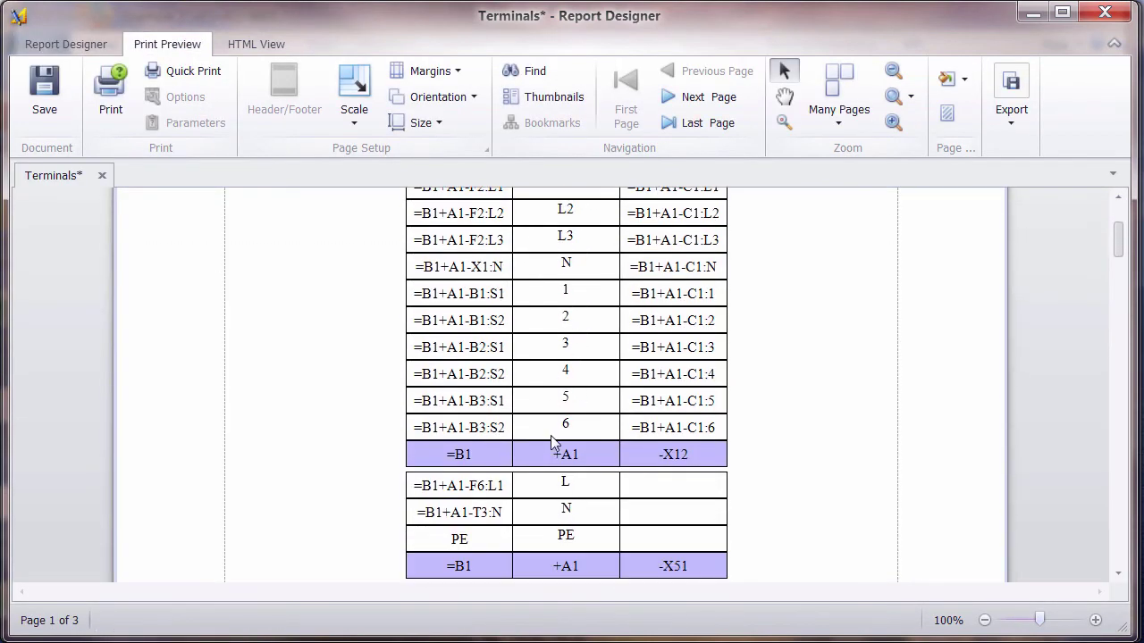
scroll(552, 438, "down", 10)
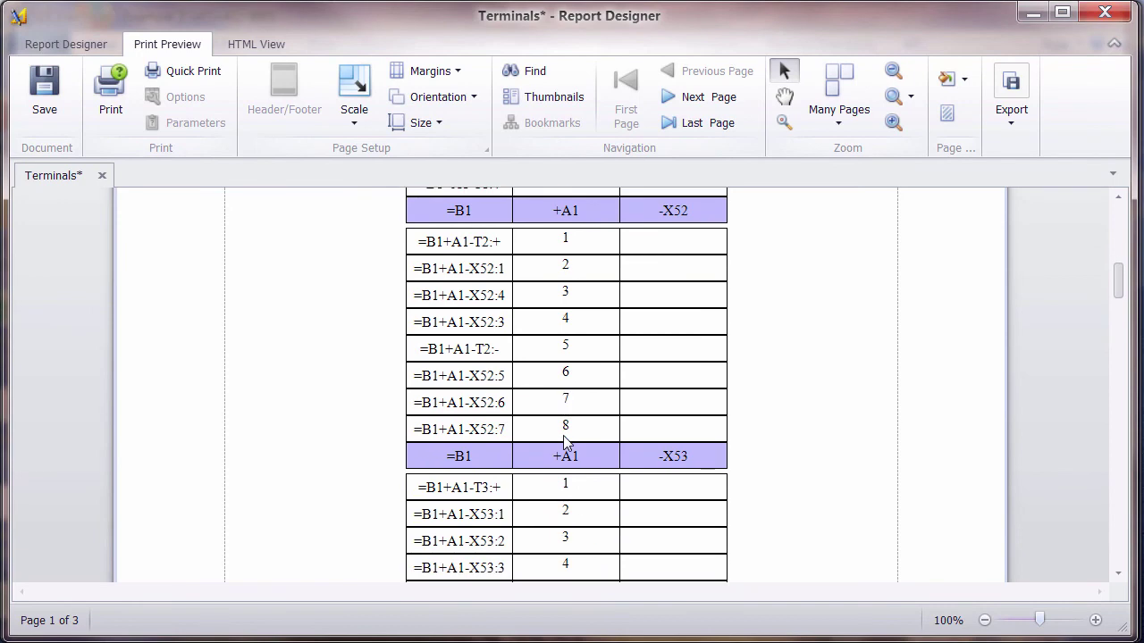
scroll(564, 439, "up", 15)
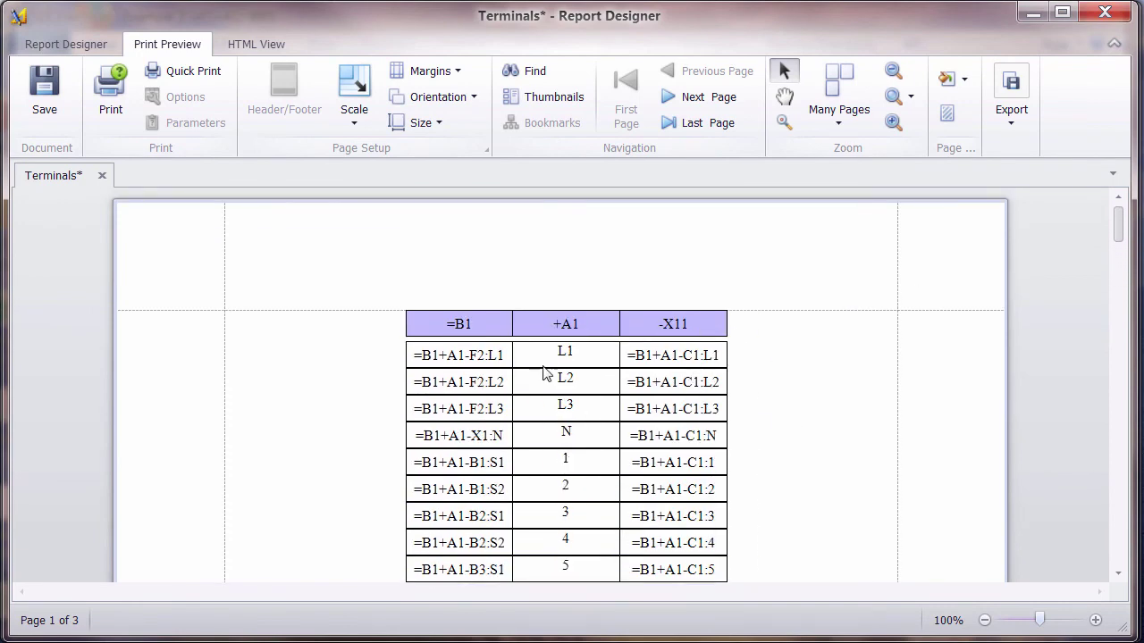
left_click(82, 45)
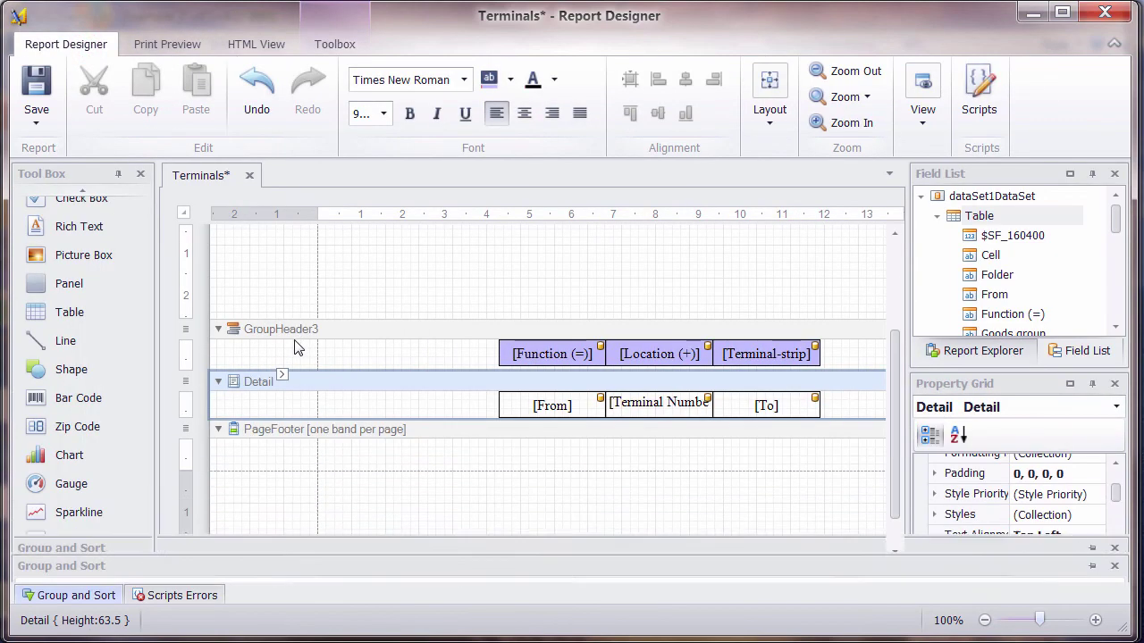